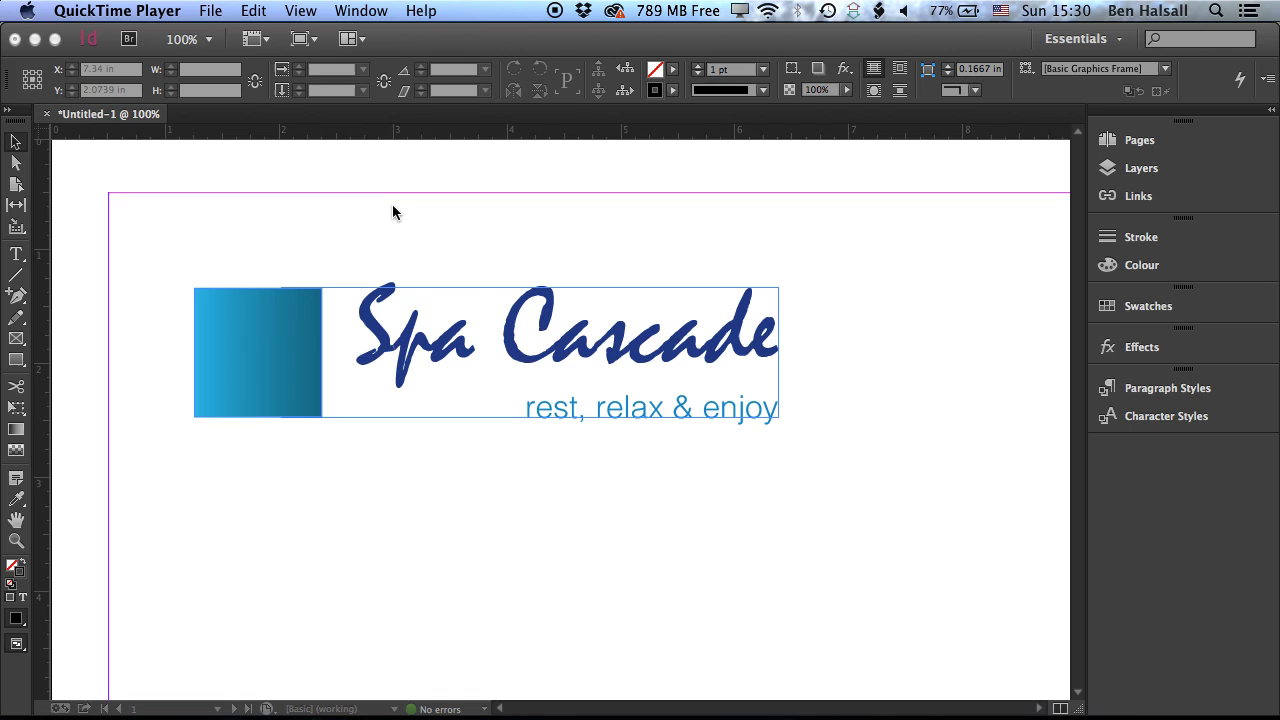
Bring the untitled InDesign document showing the Spa Cascade logo to the front.
click(393, 212)
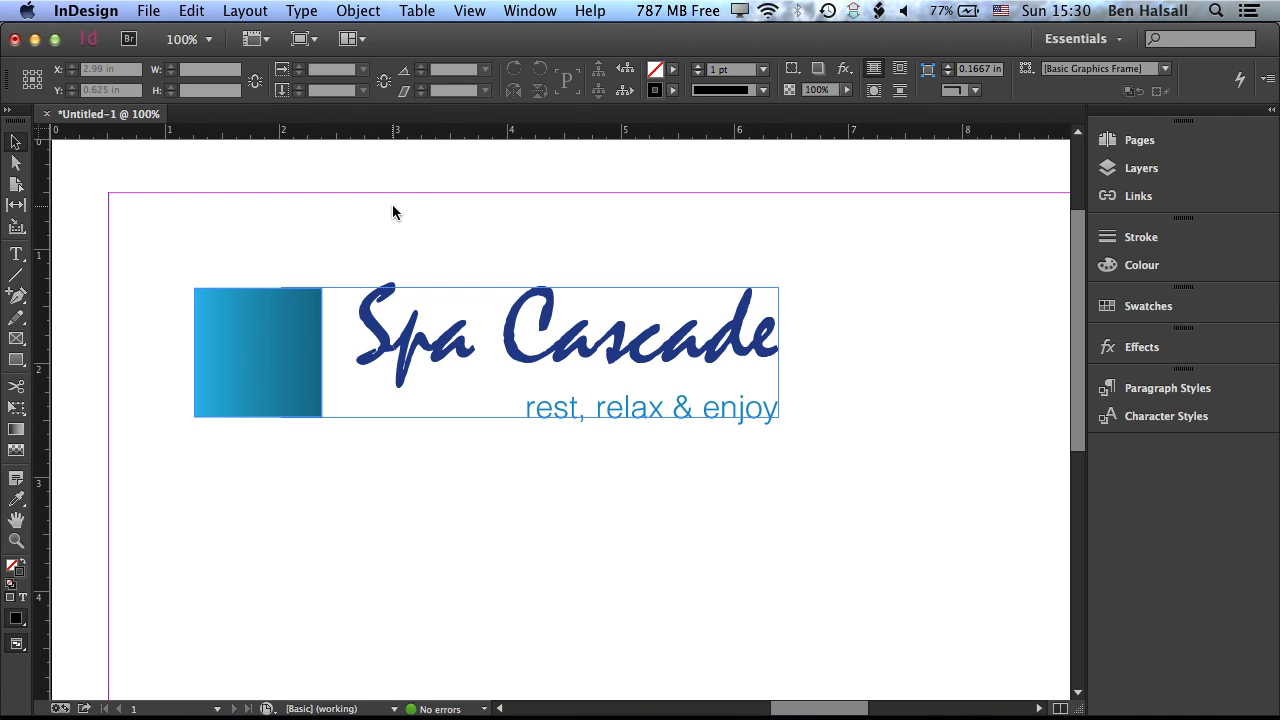
Set up a PNG export of the document named 'logo-indd-export' on the Desktop.
click(146, 10)
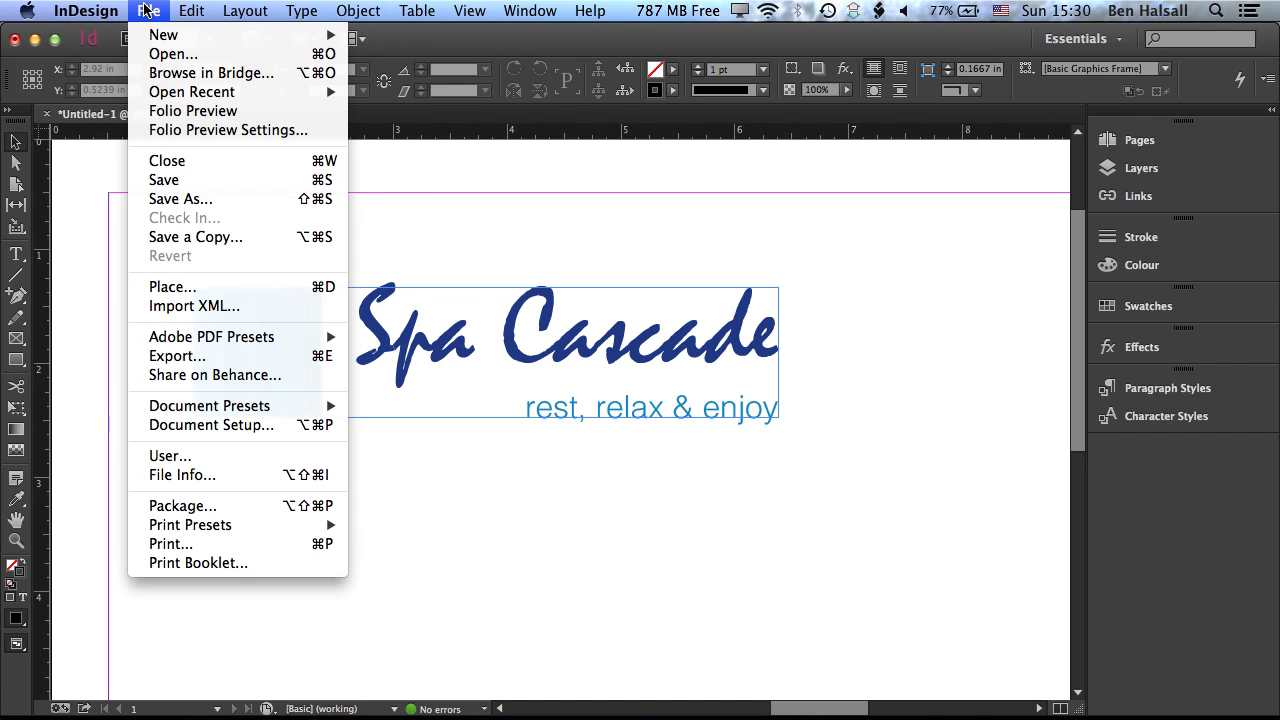
click(166, 357)
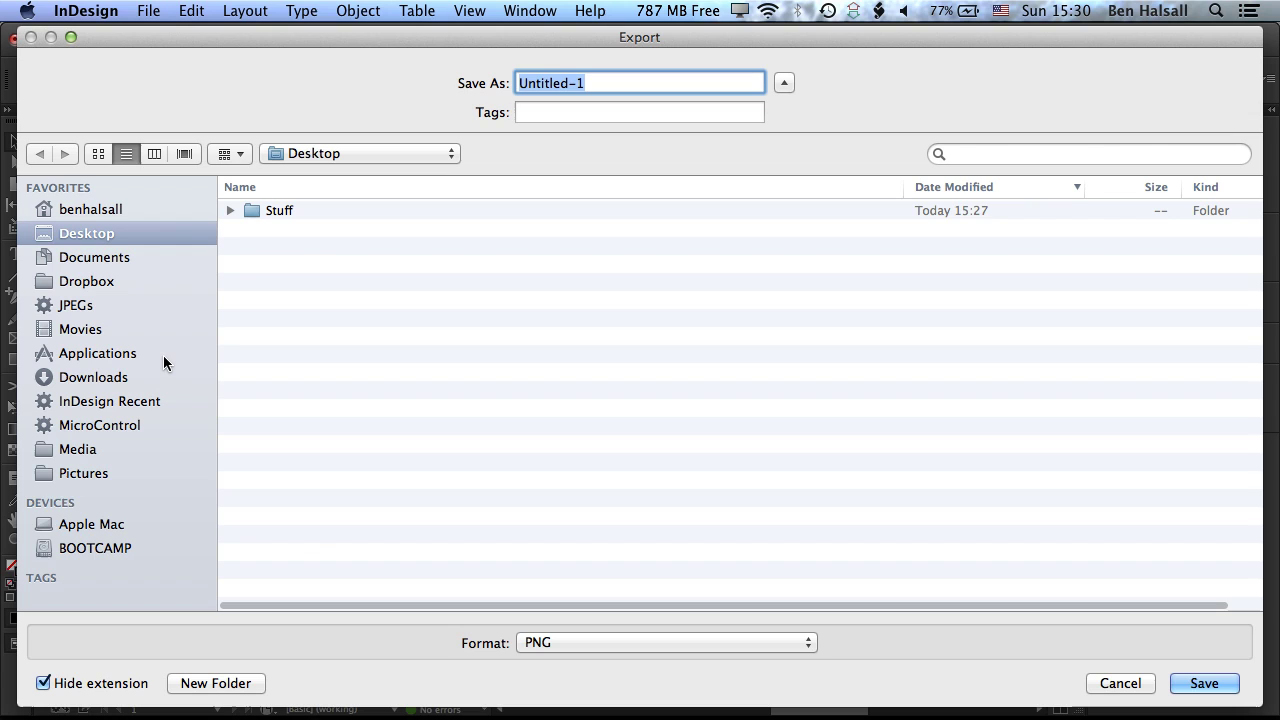
click(562, 645)
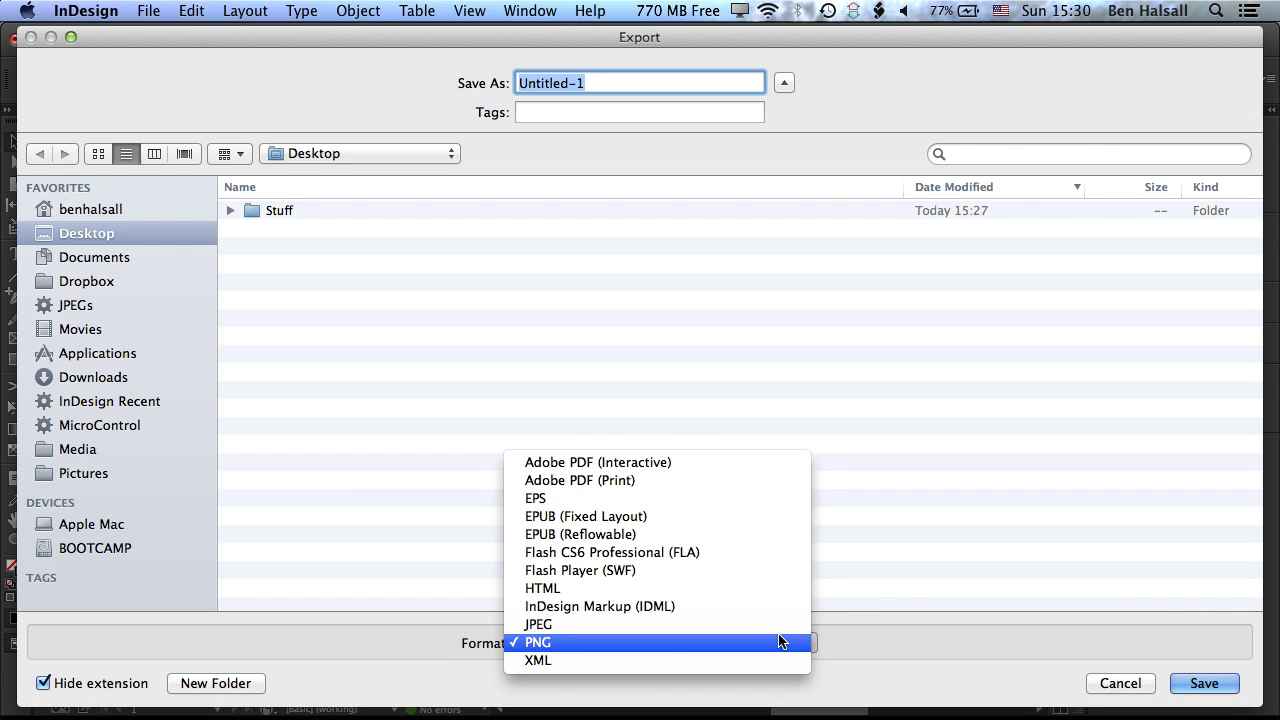
click(884, 640)
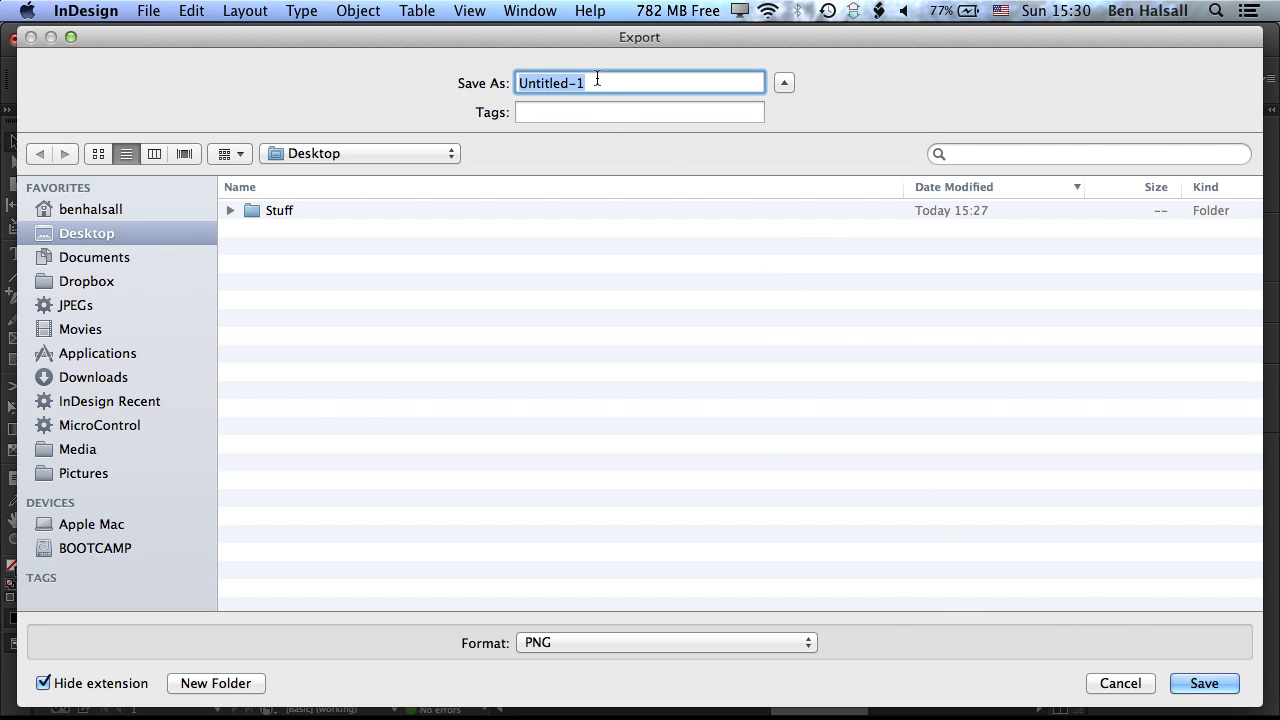
text(logo-)
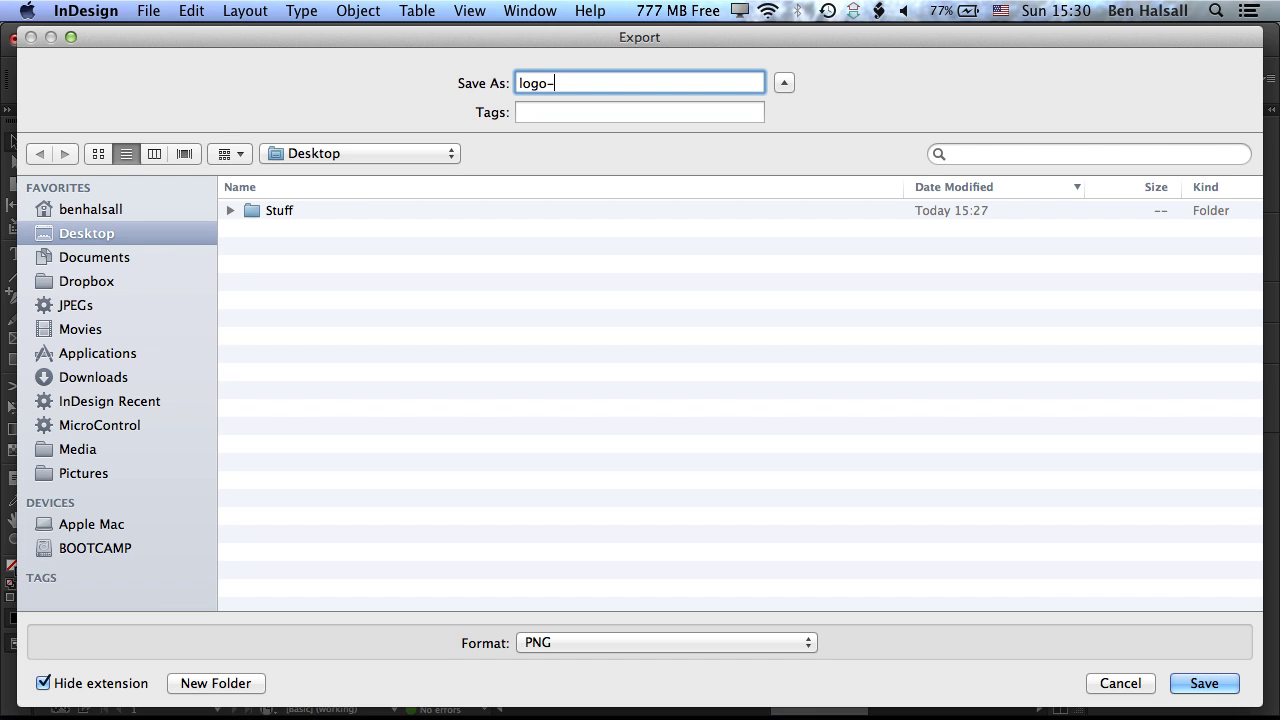
text(indd-expr)
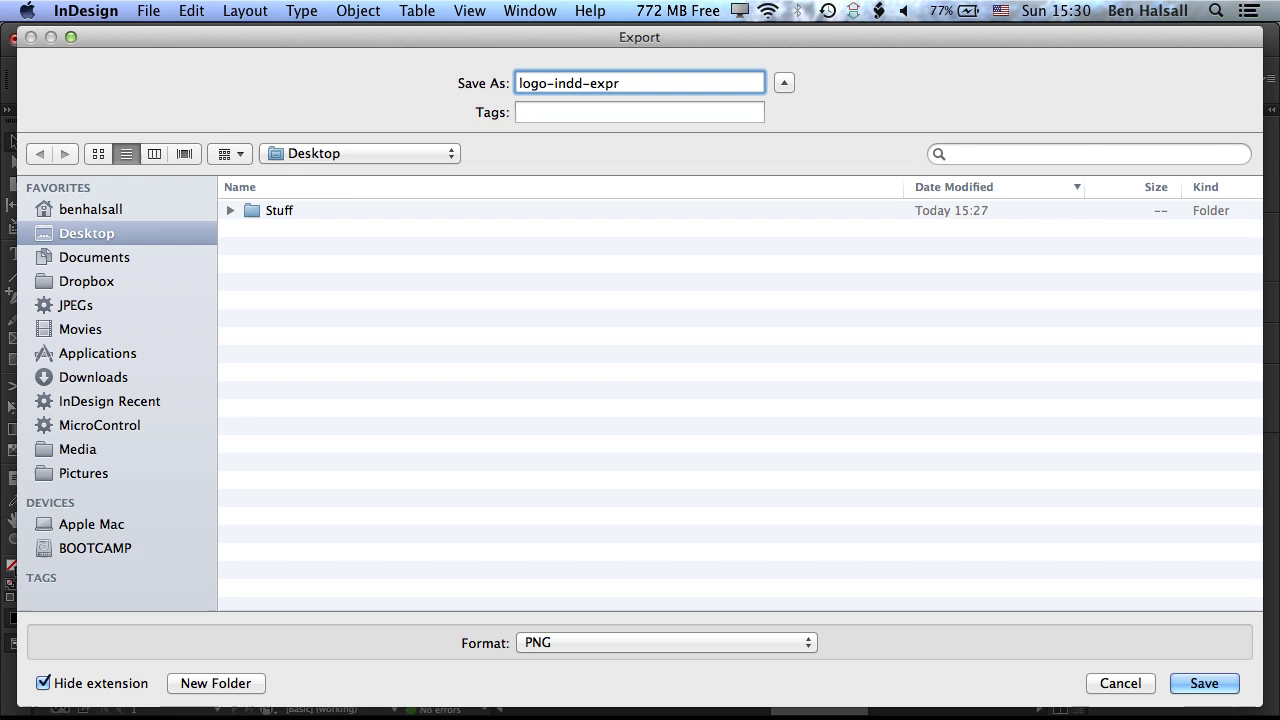
key(BackSpace)
text(ort)
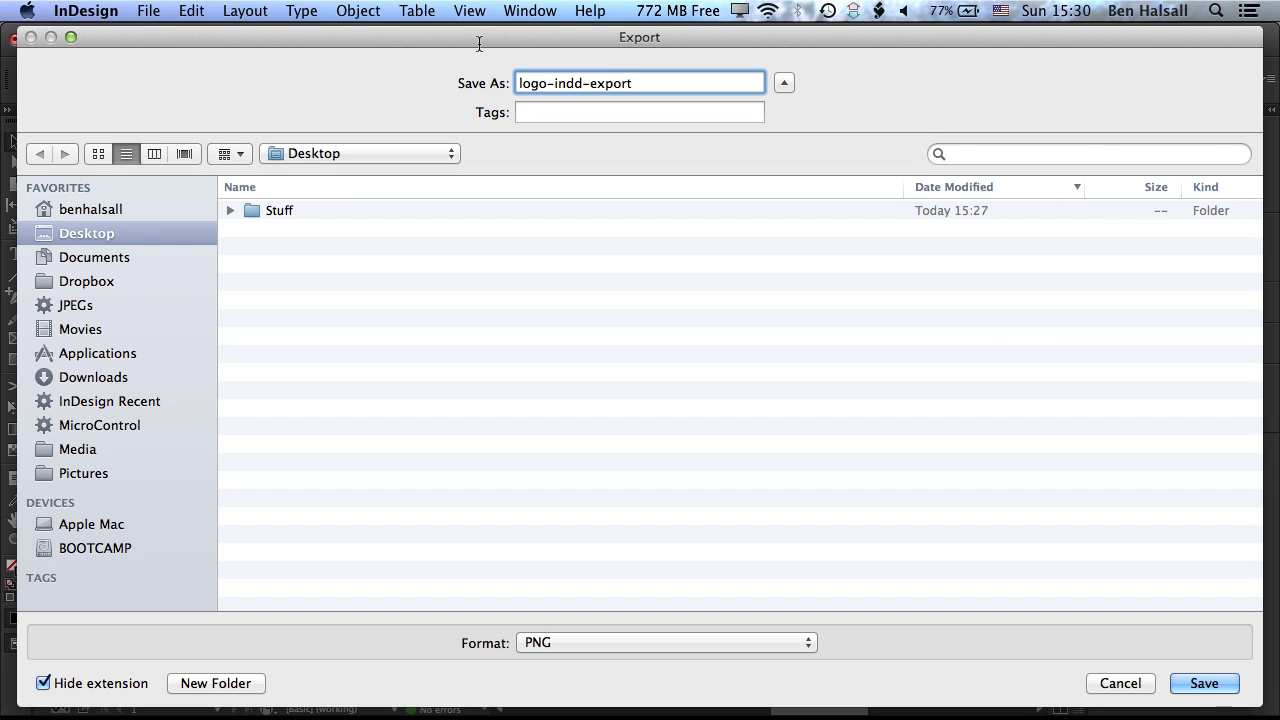
Export the logo as a 72 ppi RGB PNG with Transparent Background kept on.
click(1200, 683)
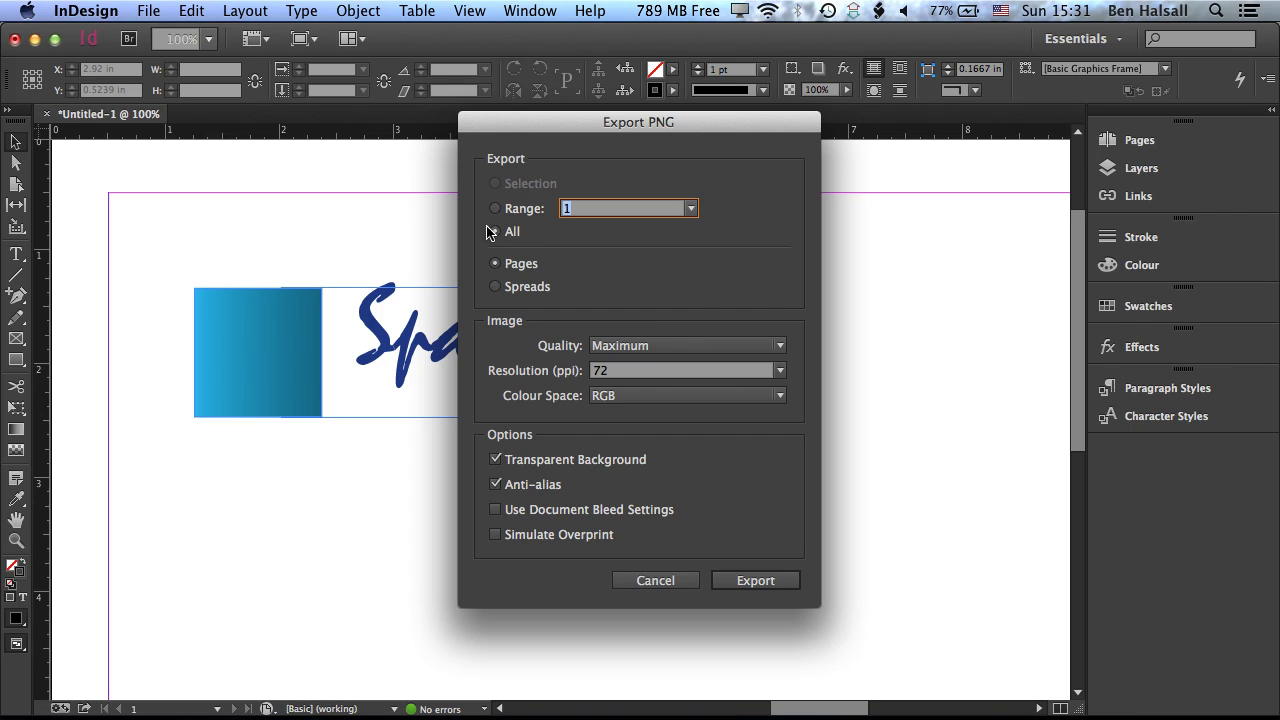
click(605, 370)
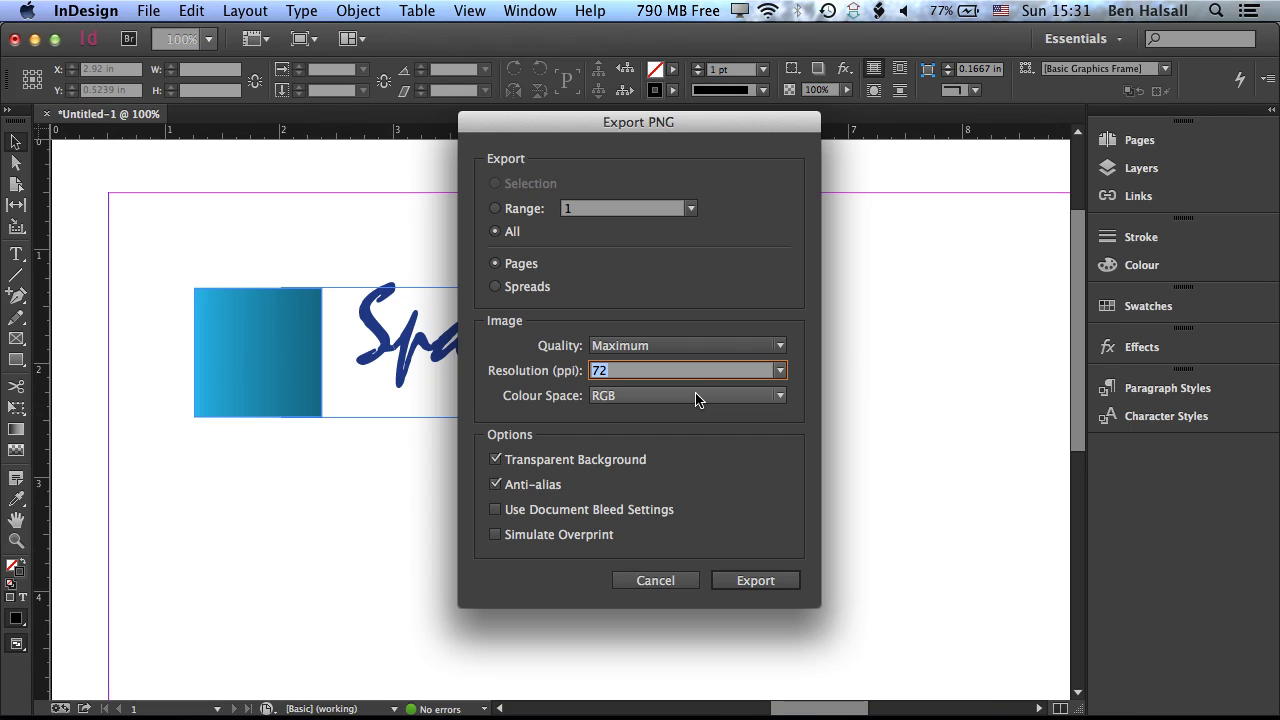
click(494, 461)
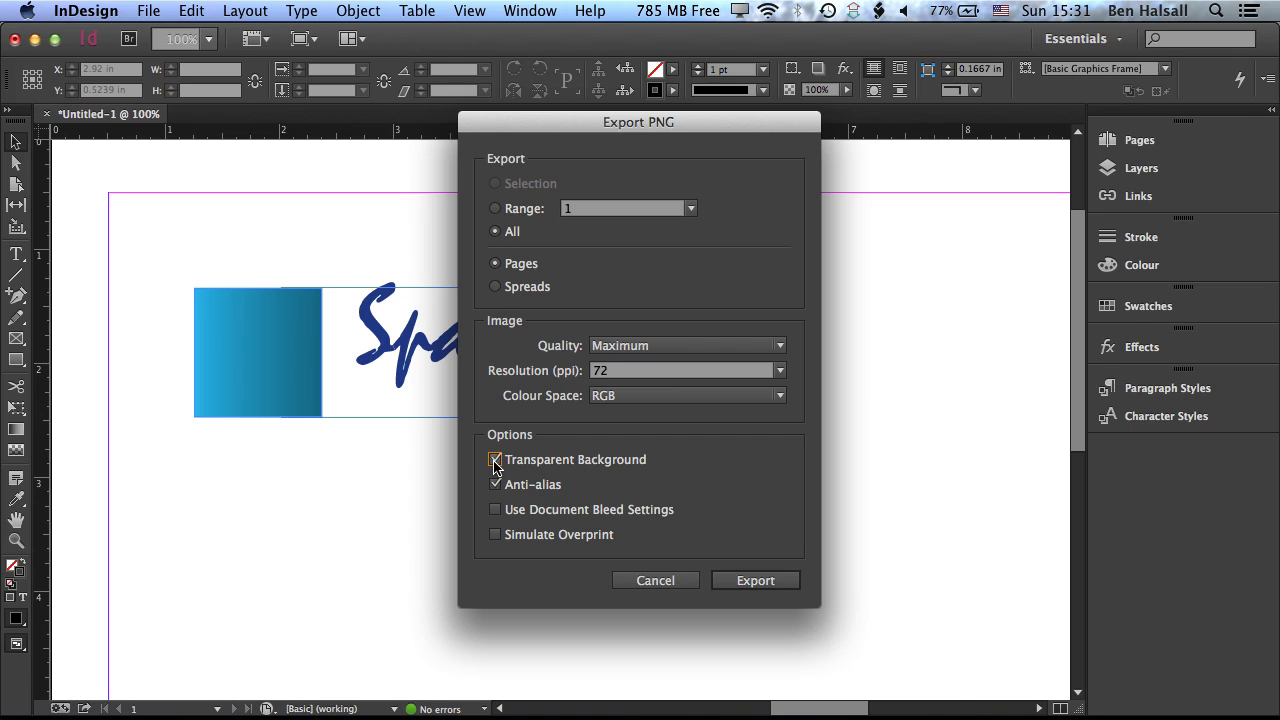
click(494, 461)
click(745, 581)
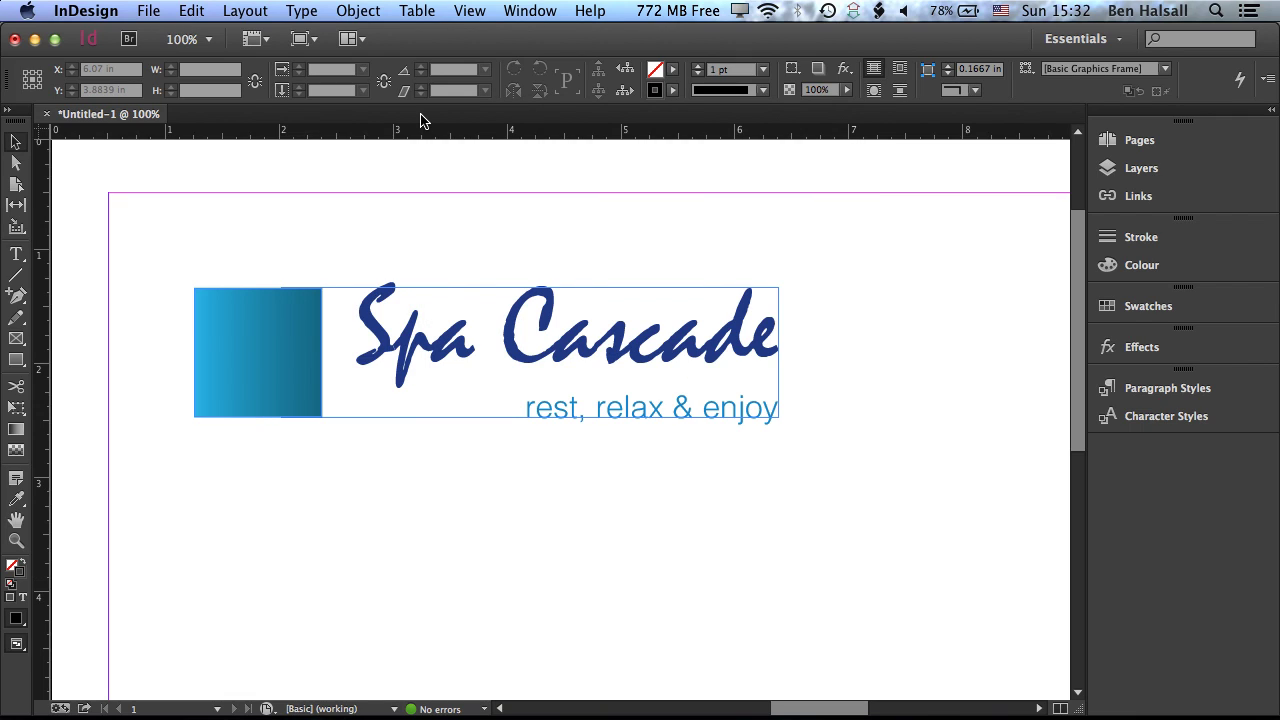
Switch to Photoshop and open logo-indd-export.png.
key(super+Tab)
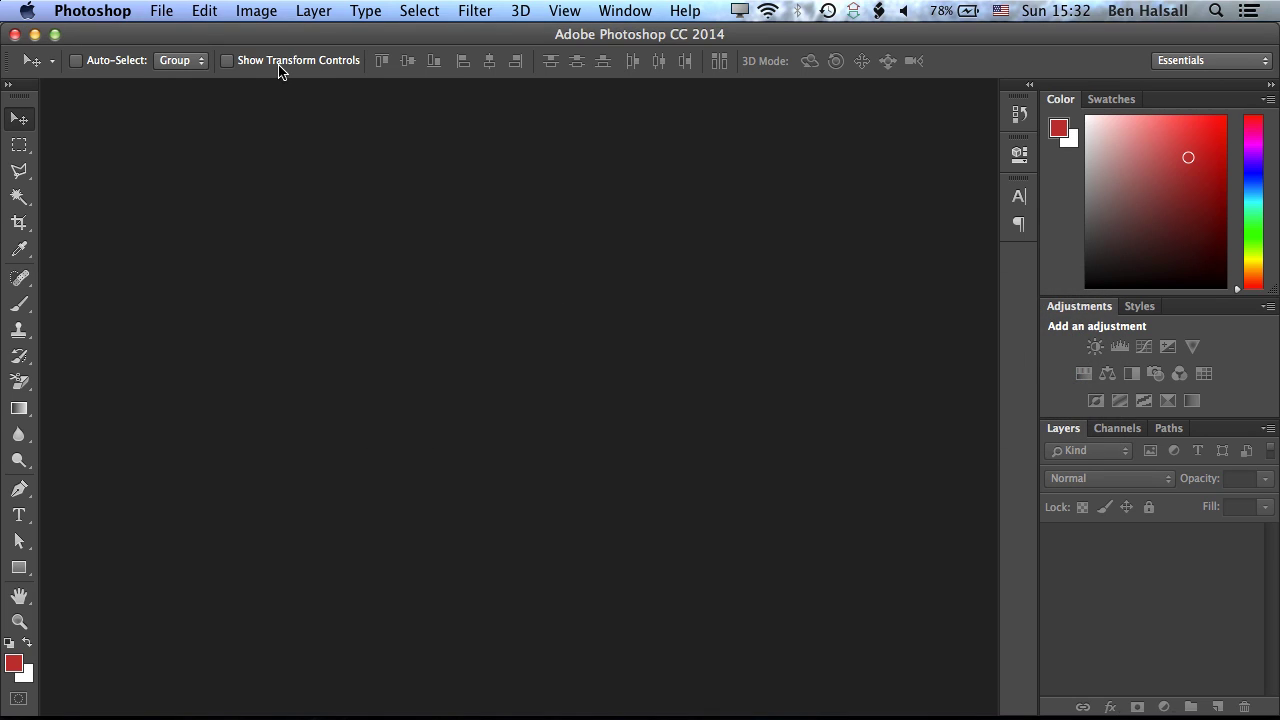
click(159, 12)
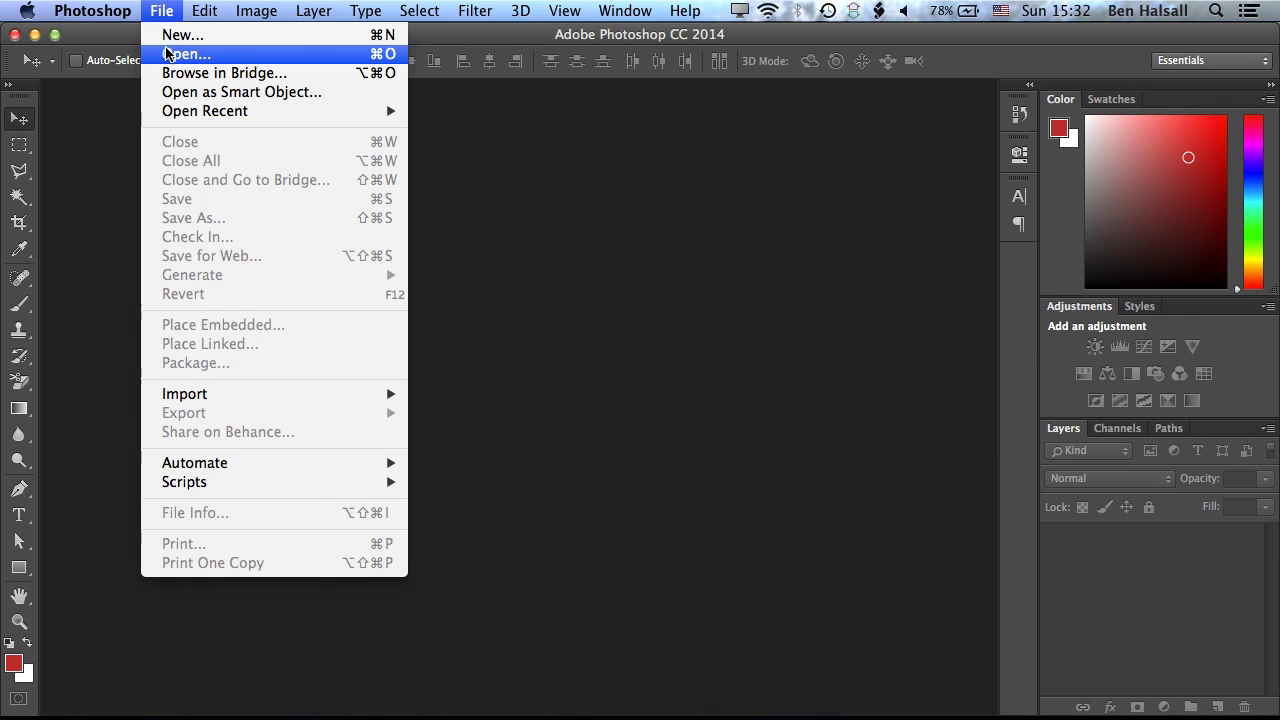
click(168, 55)
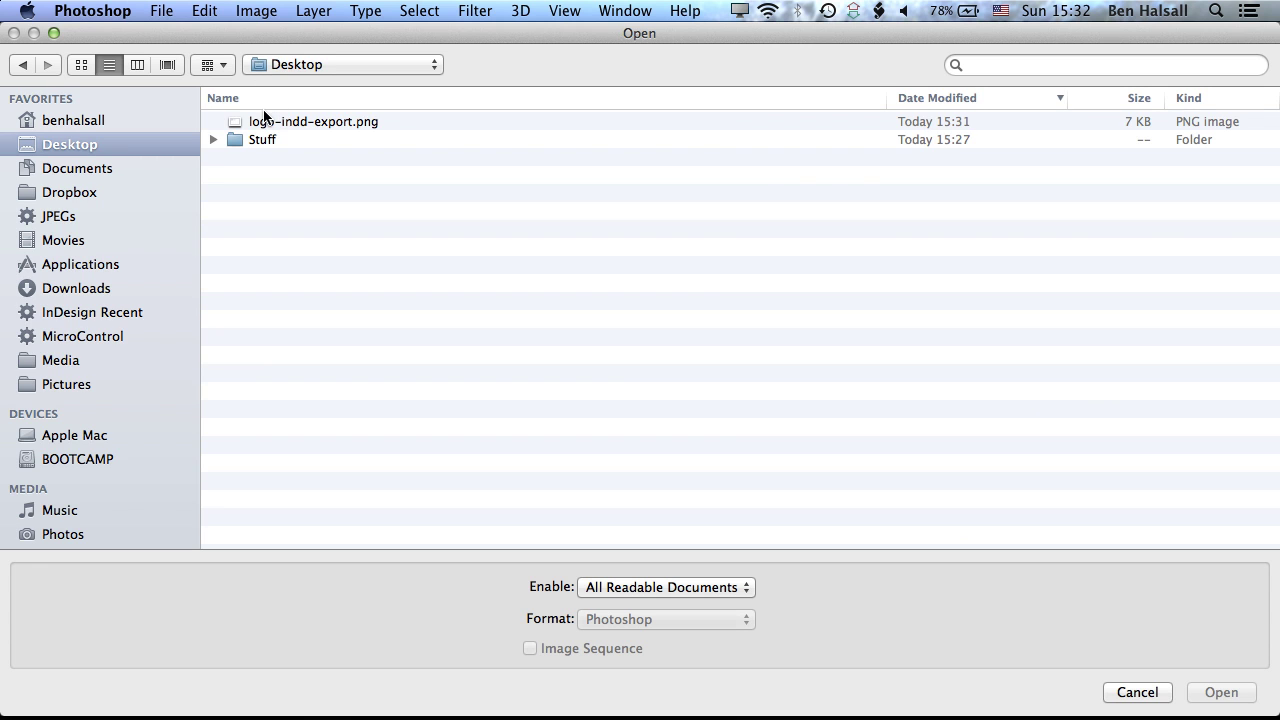
click(245, 120)
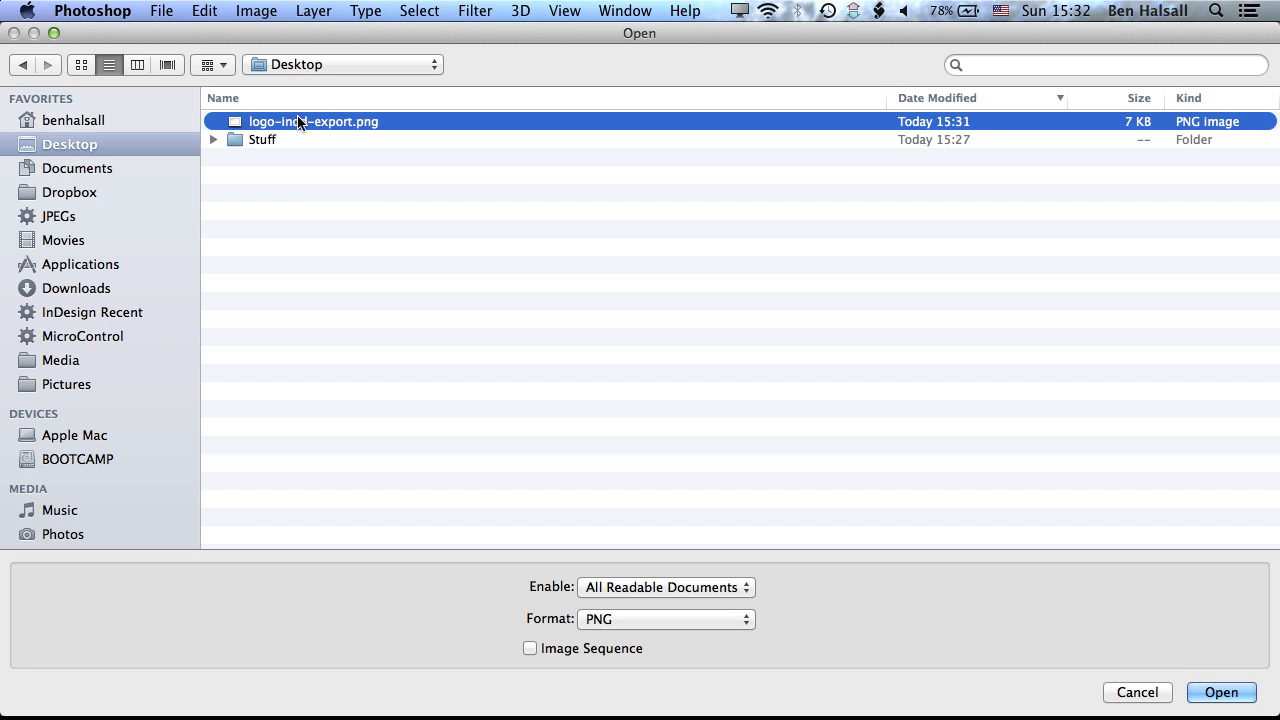
click(1216, 693)
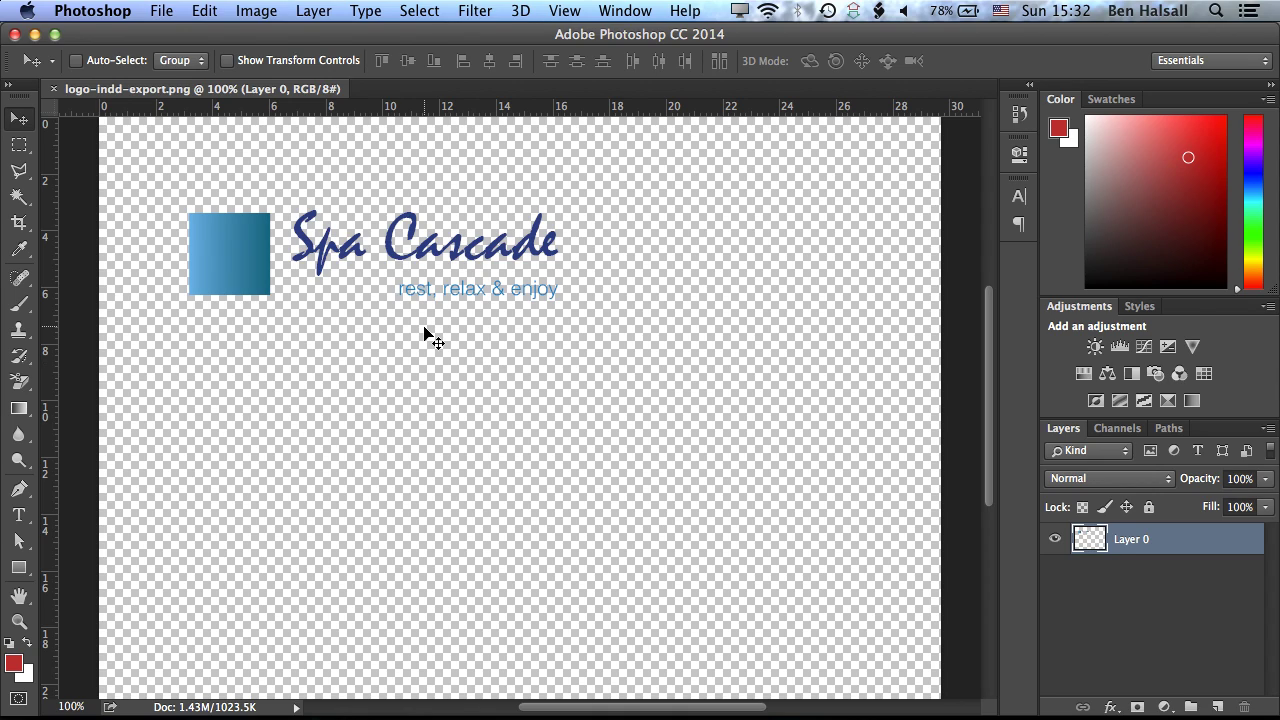
Zoom in to inspect the logo's edges at actual size, then return to InDesign.
key(Up)
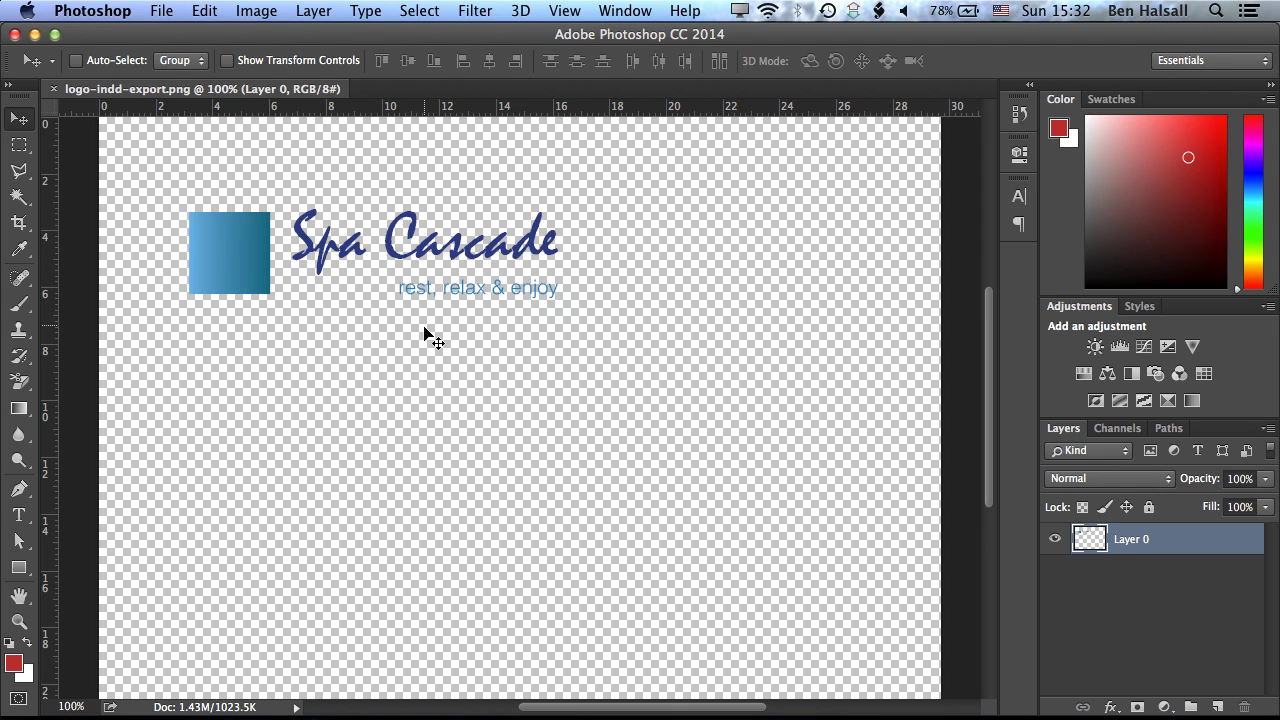
key(super+equal)
key(super+equal)
scroll(424, 331, up, 5)
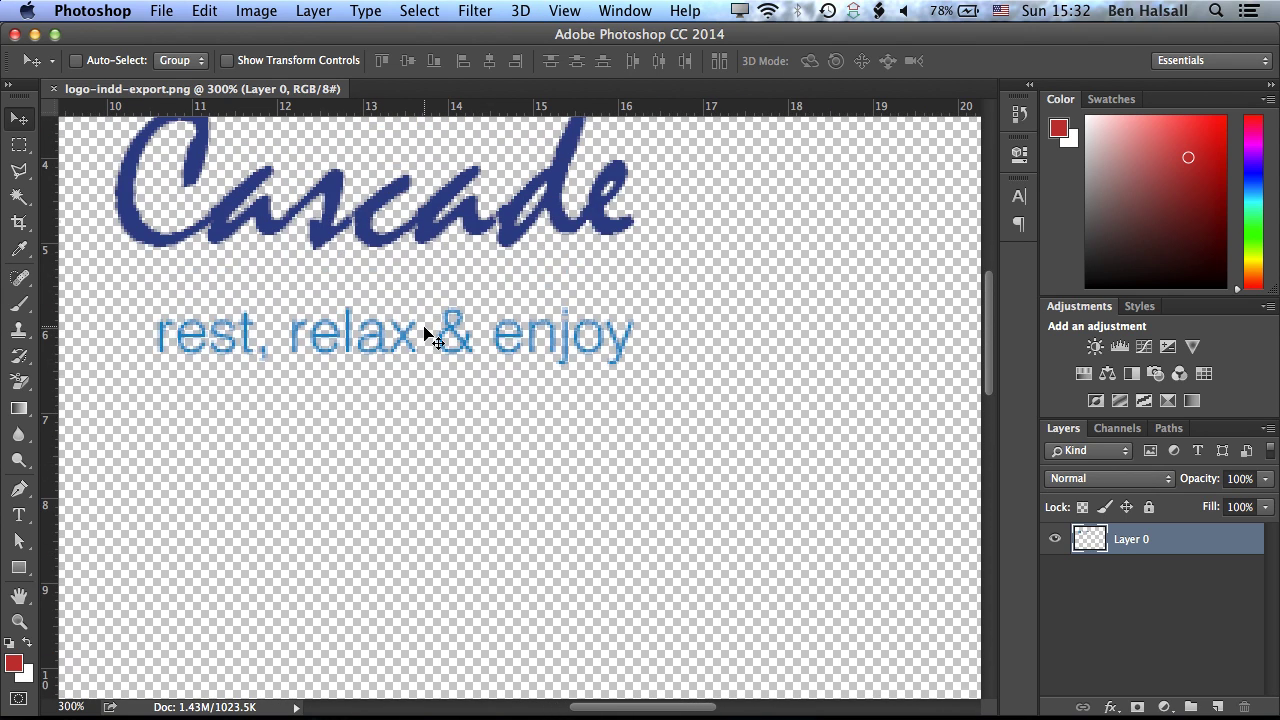
scroll(424, 331, up, 3)
key(super+equal)
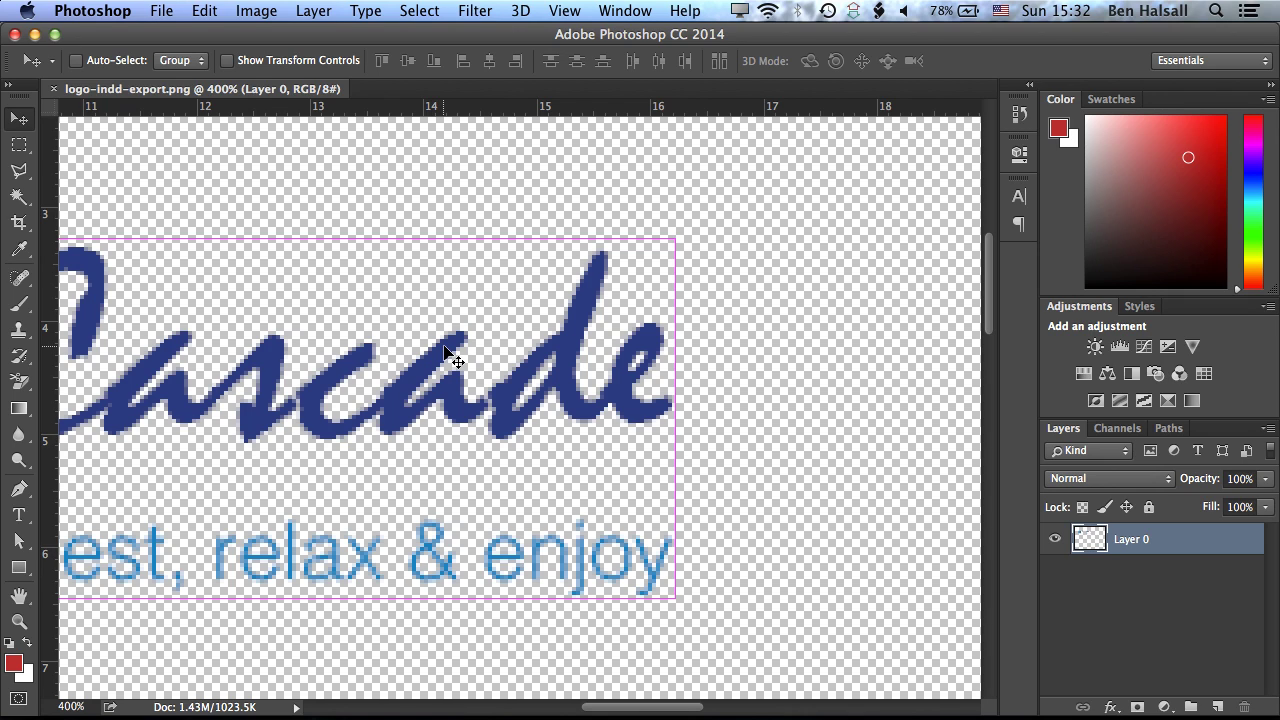
key(super+0)
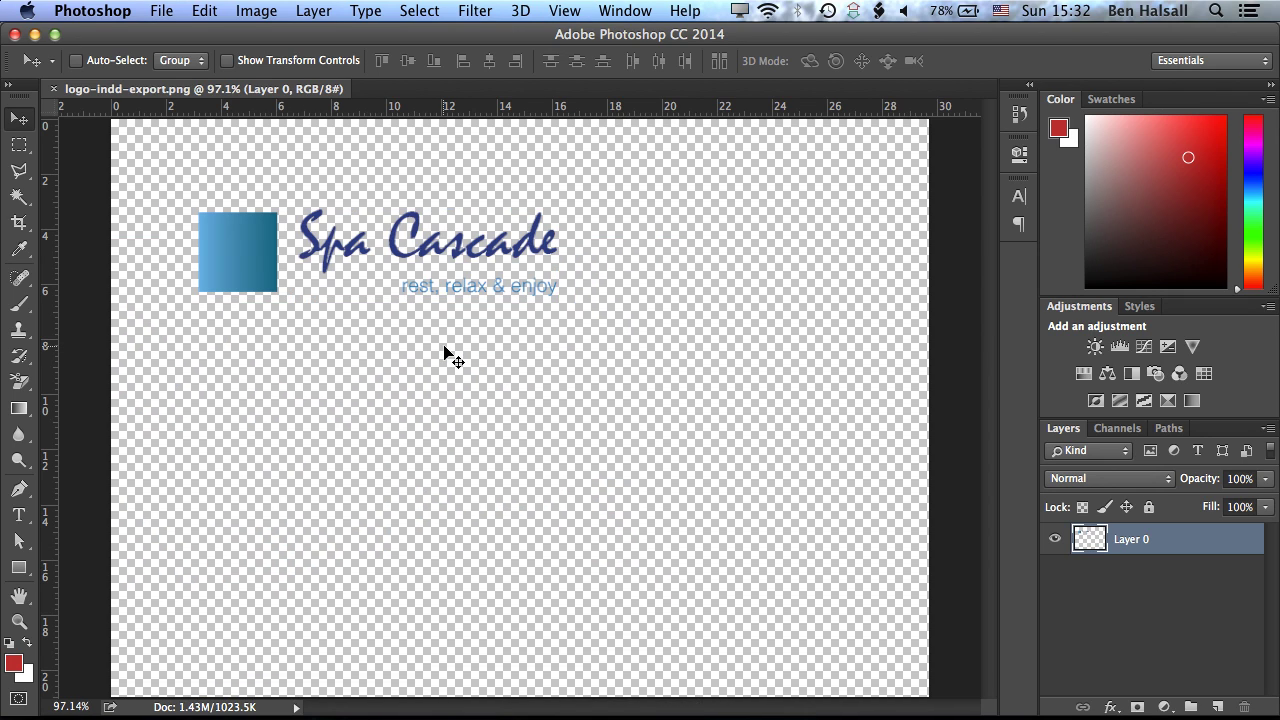
key(super+1)
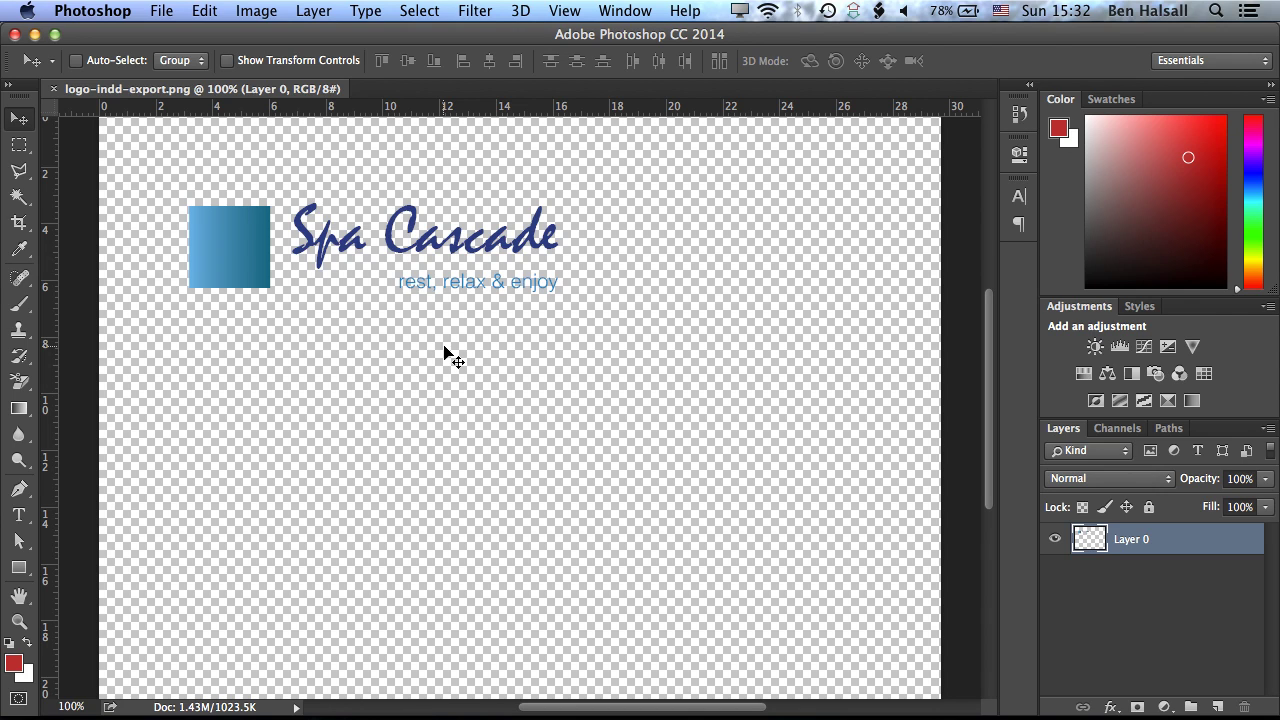
key(super+Tab)
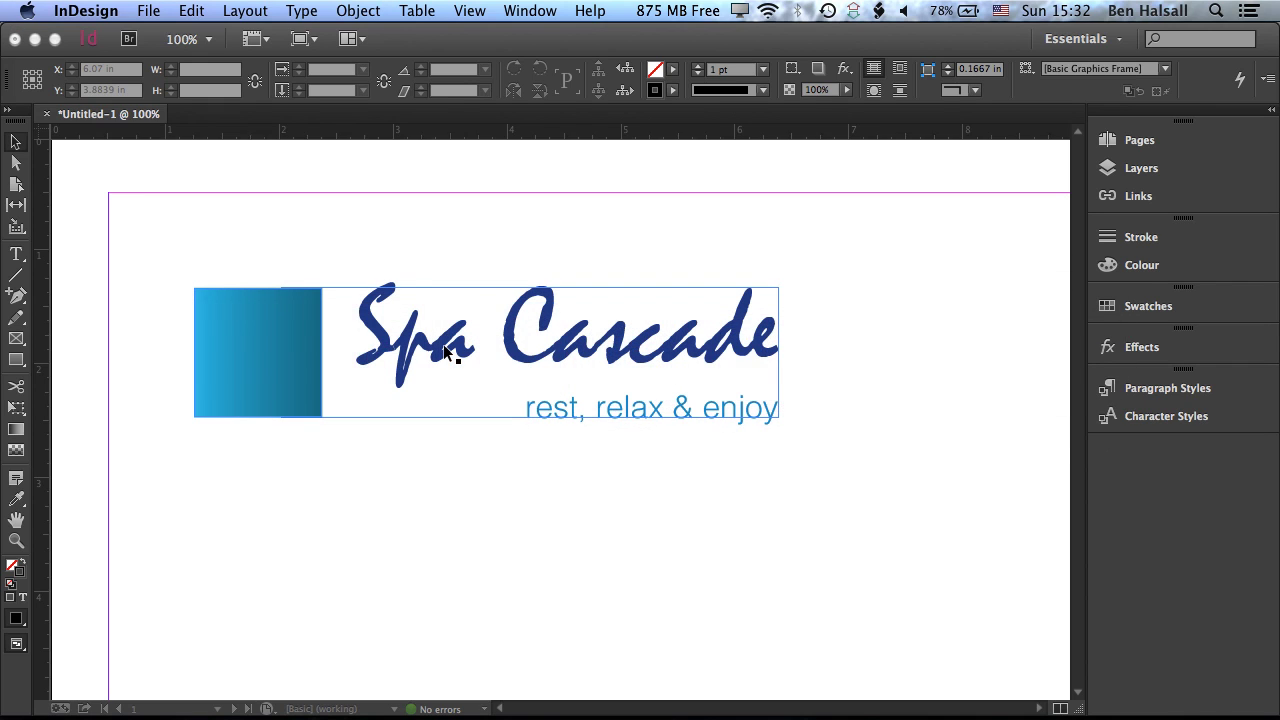
Select and copy the whole Spa Cascade logo, then switch to Photoshop.
drag(161, 249, 836, 465)
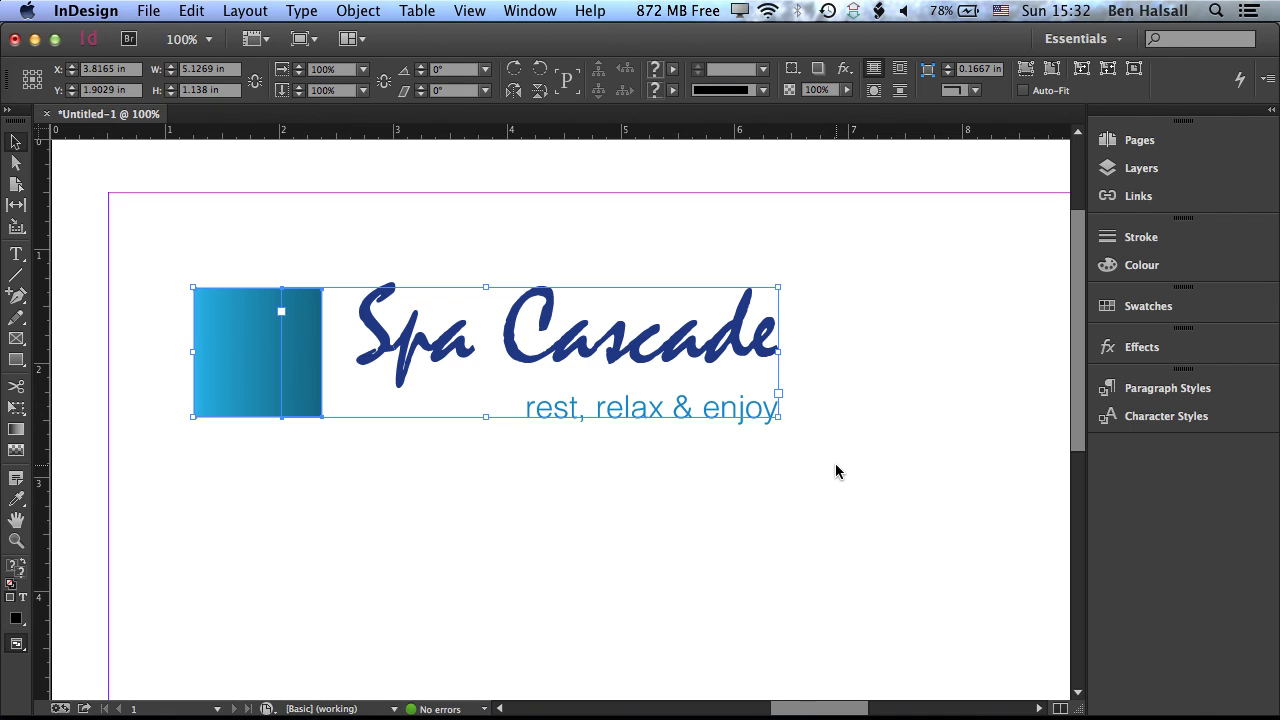
click(191, 10)
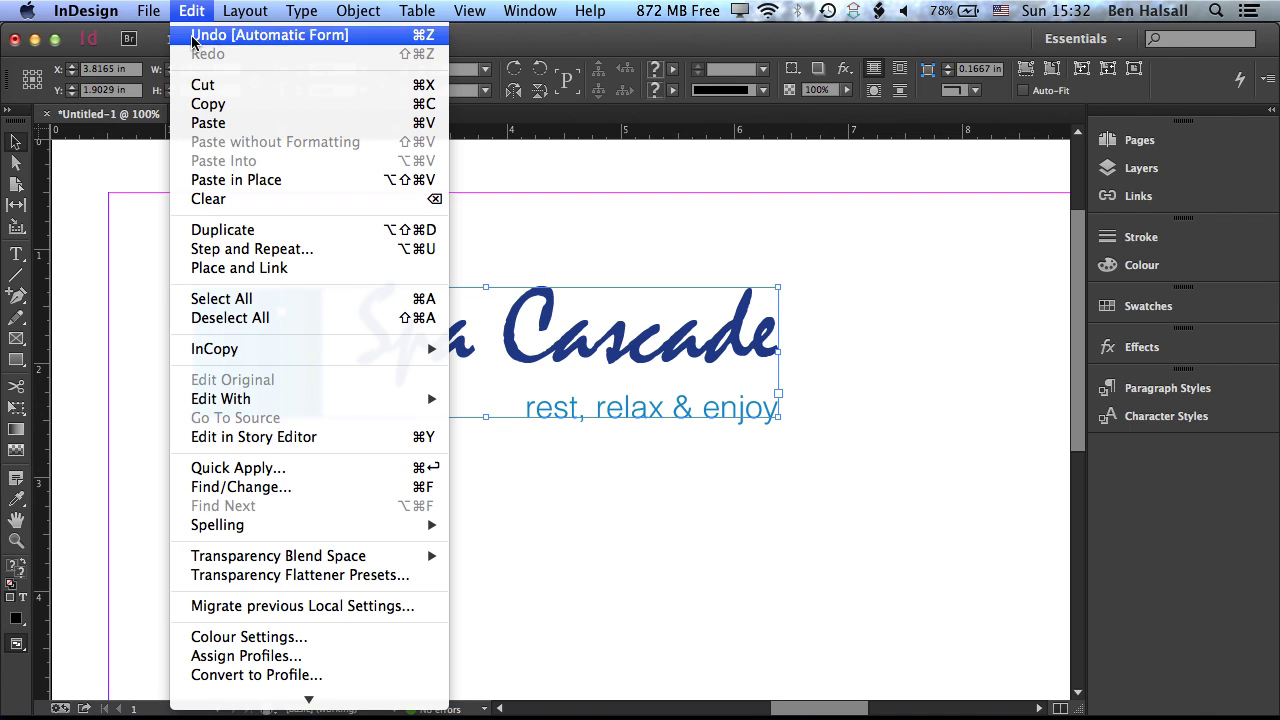
click(200, 104)
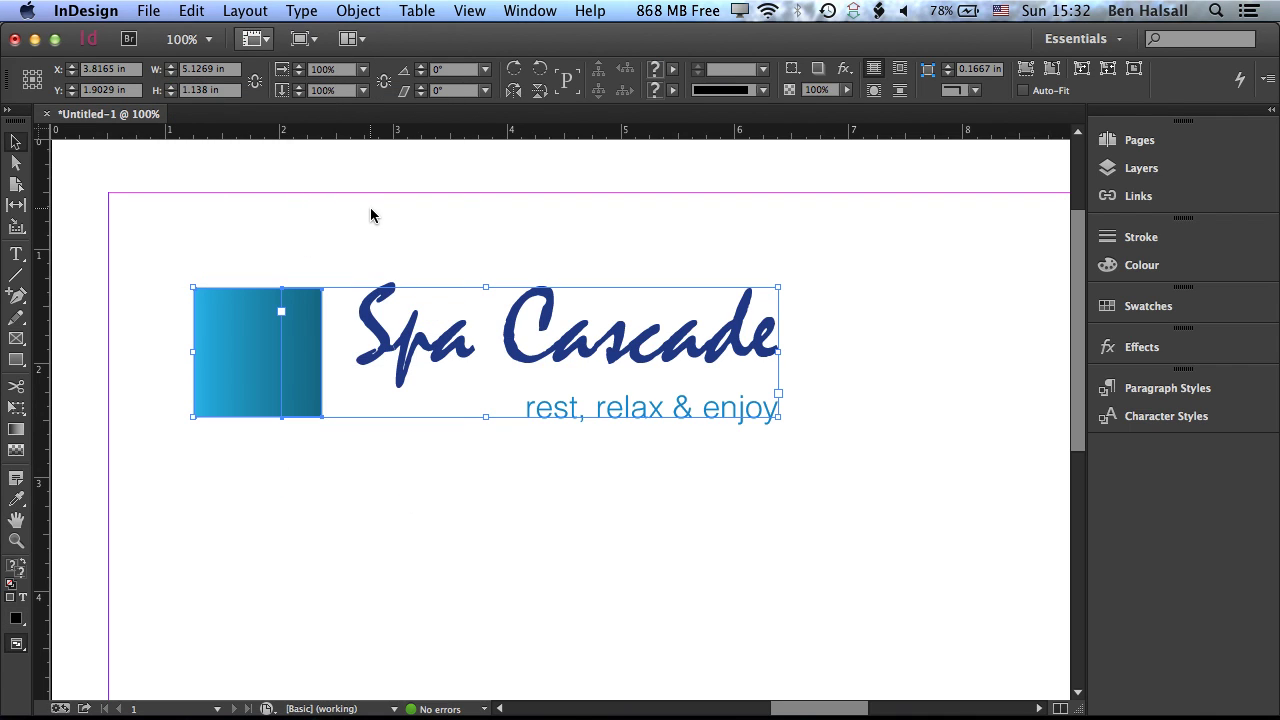
key(super+Tab)
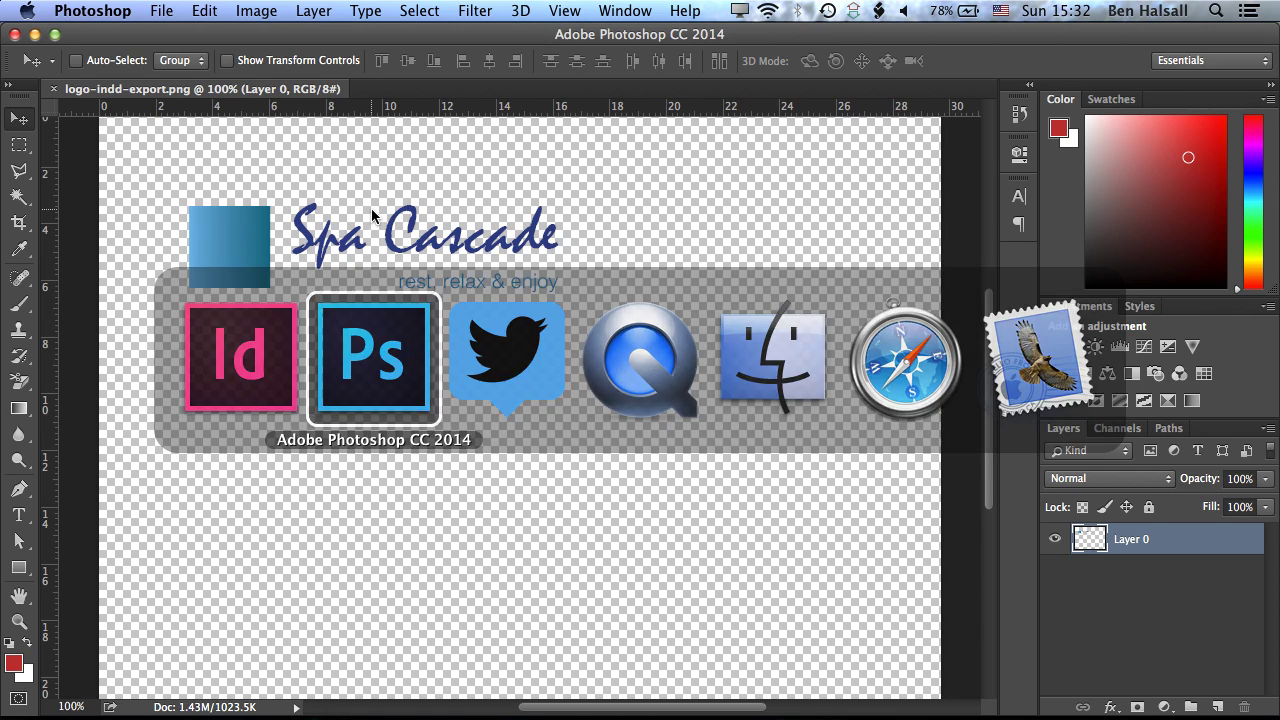
Create a new document using the Web preset at 1280 x 1024.
click(161, 12)
click(164, 37)
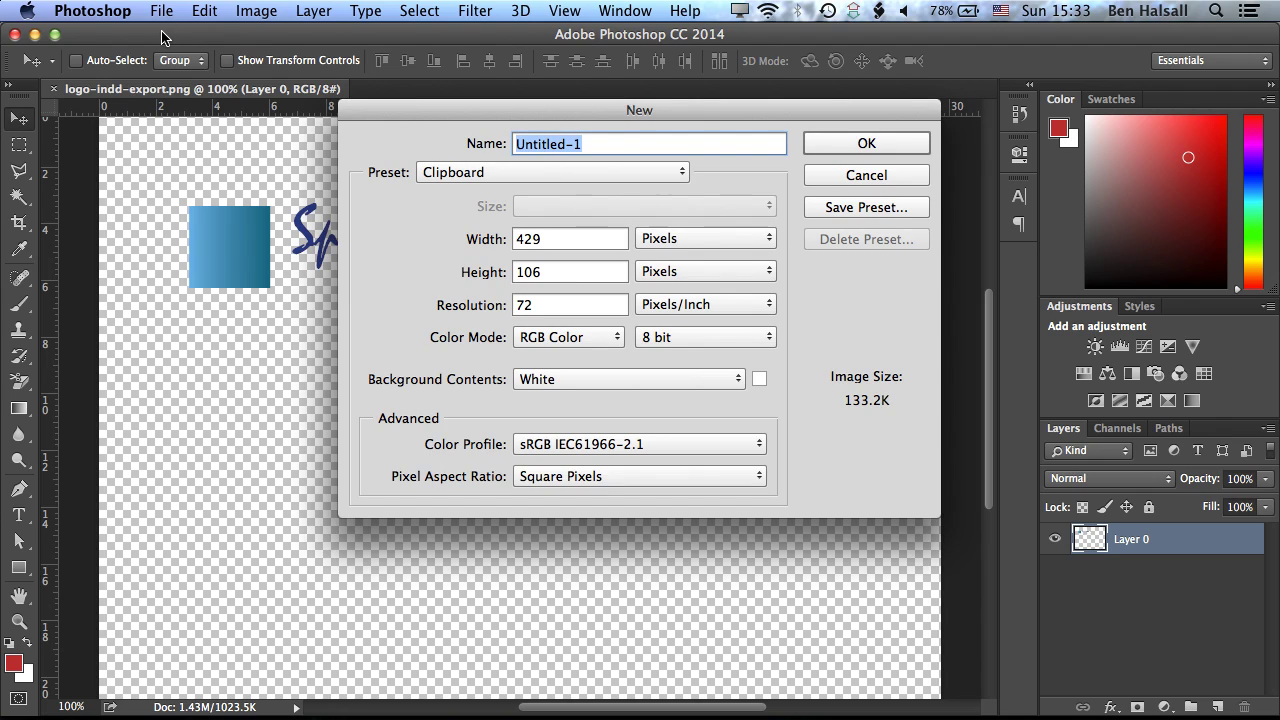
click(478, 174)
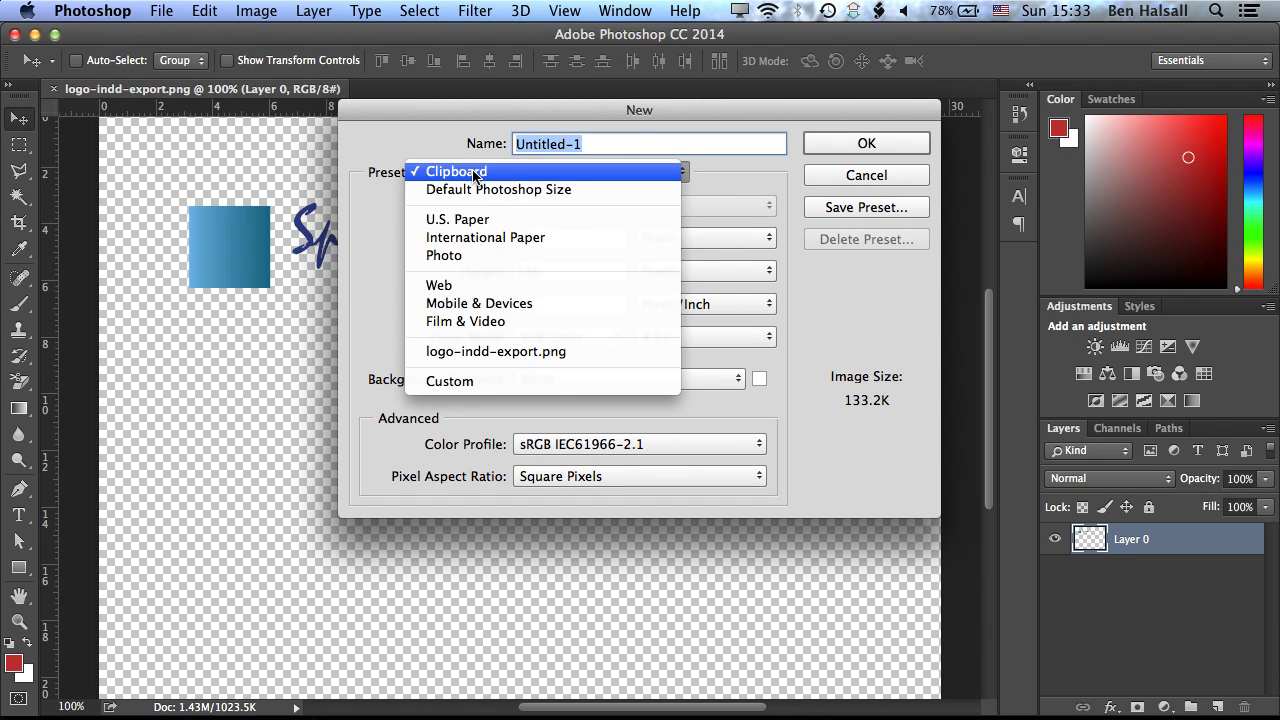
click(478, 287)
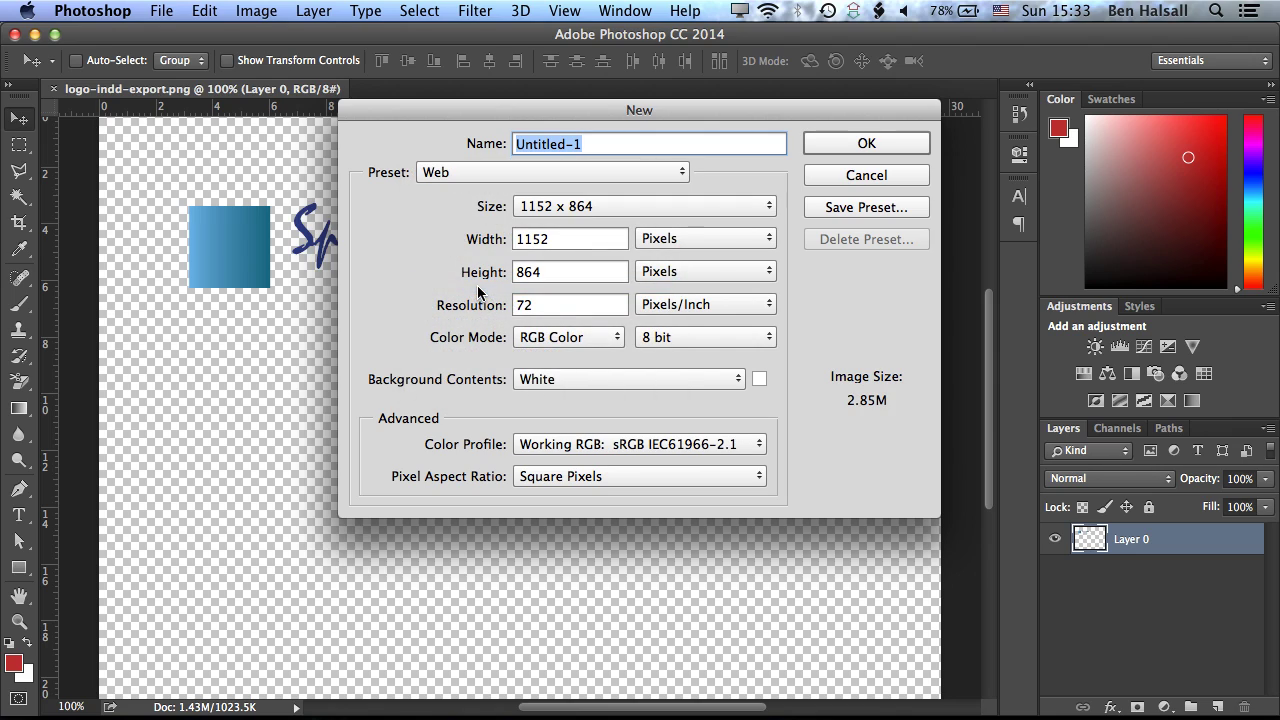
click(562, 207)
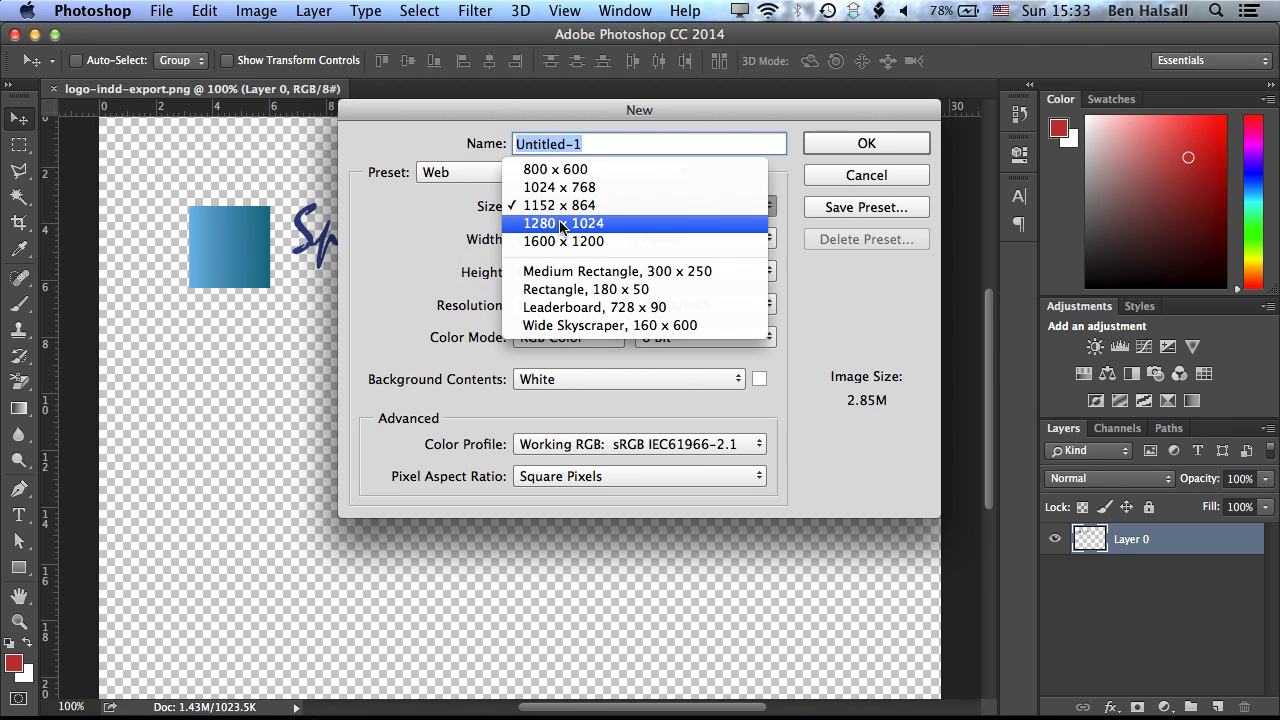
click(612, 224)
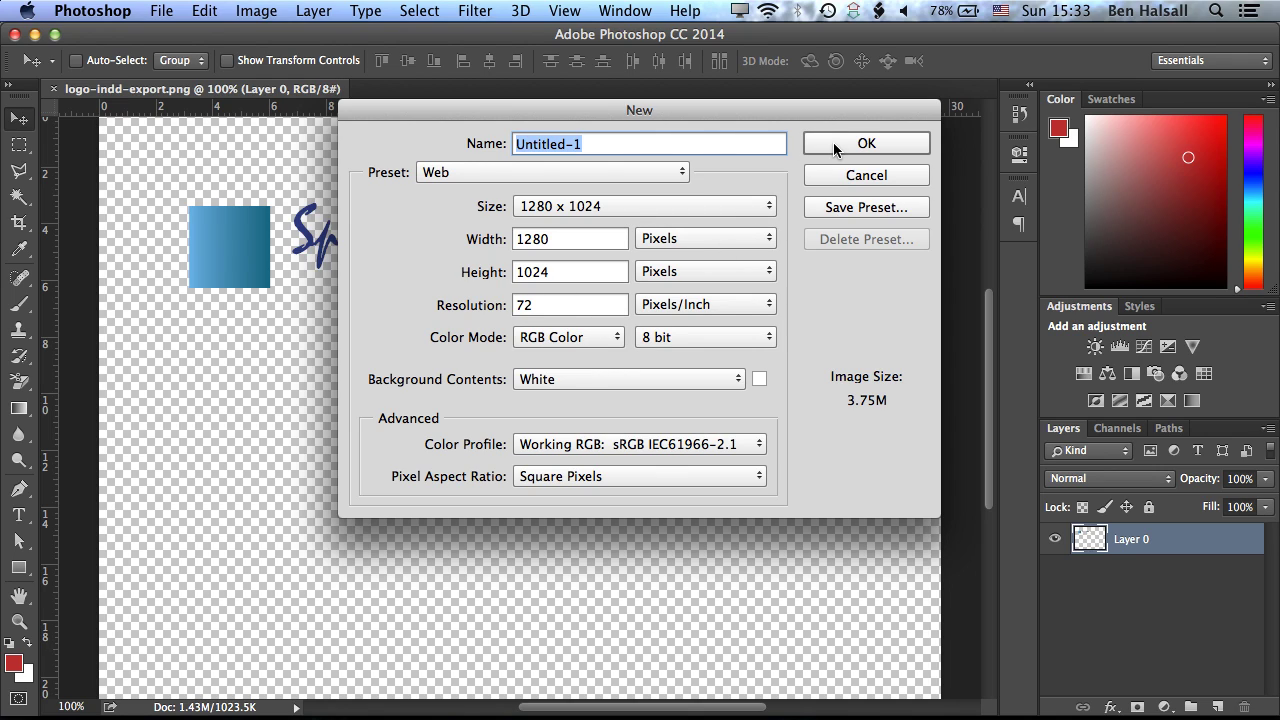
click(864, 144)
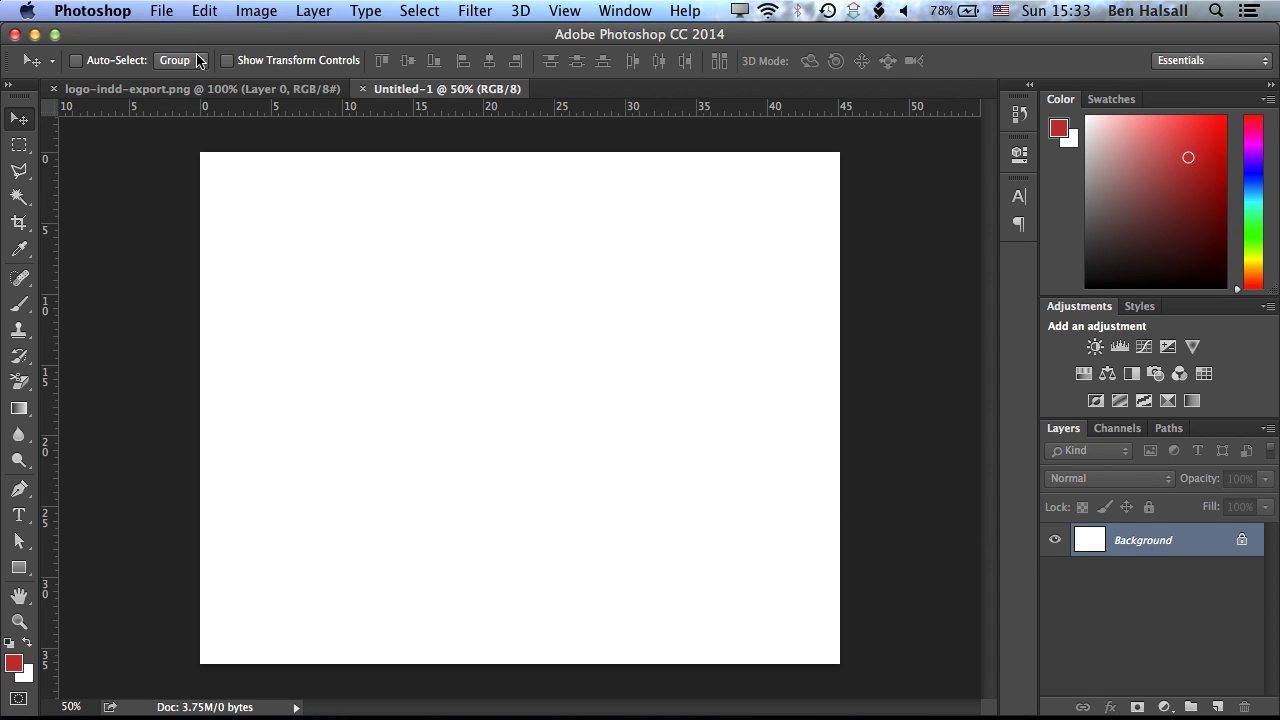
Paste the logo, move it to the top-left and scale it up across the canvas.
click(207, 12)
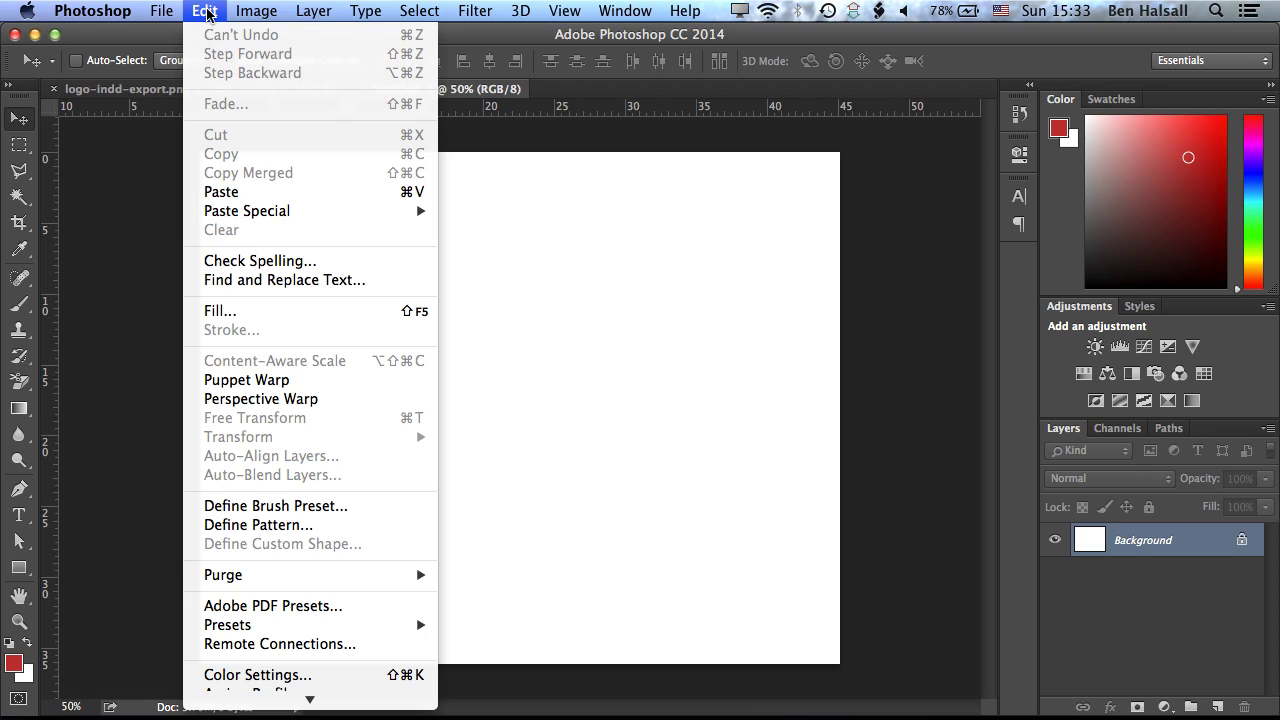
click(216, 190)
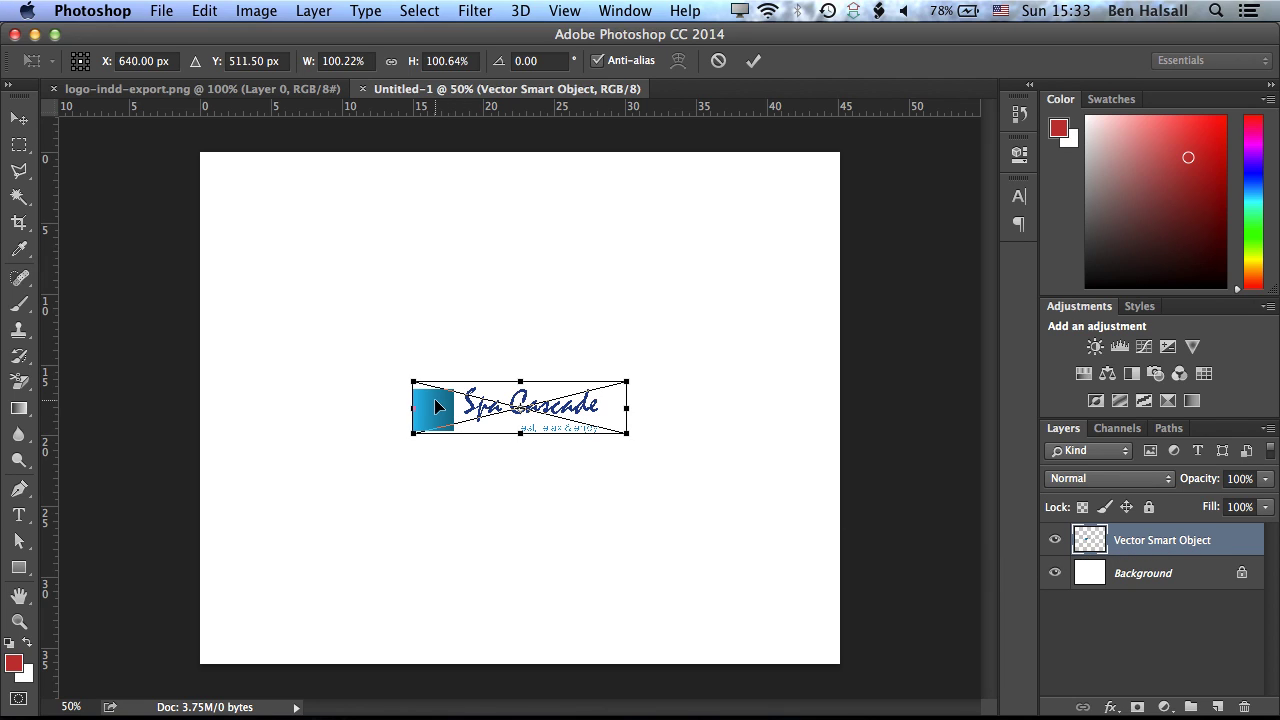
drag(440, 408, 214, 226)
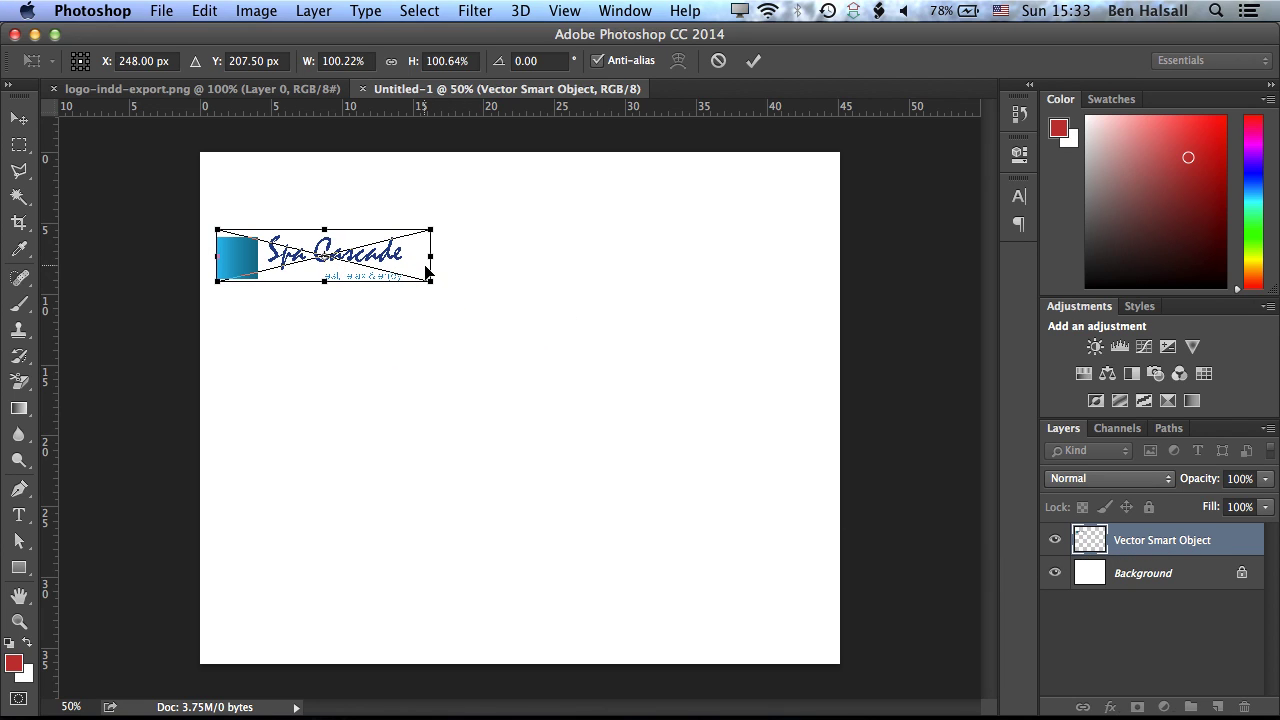
drag(430, 282, 860, 512)
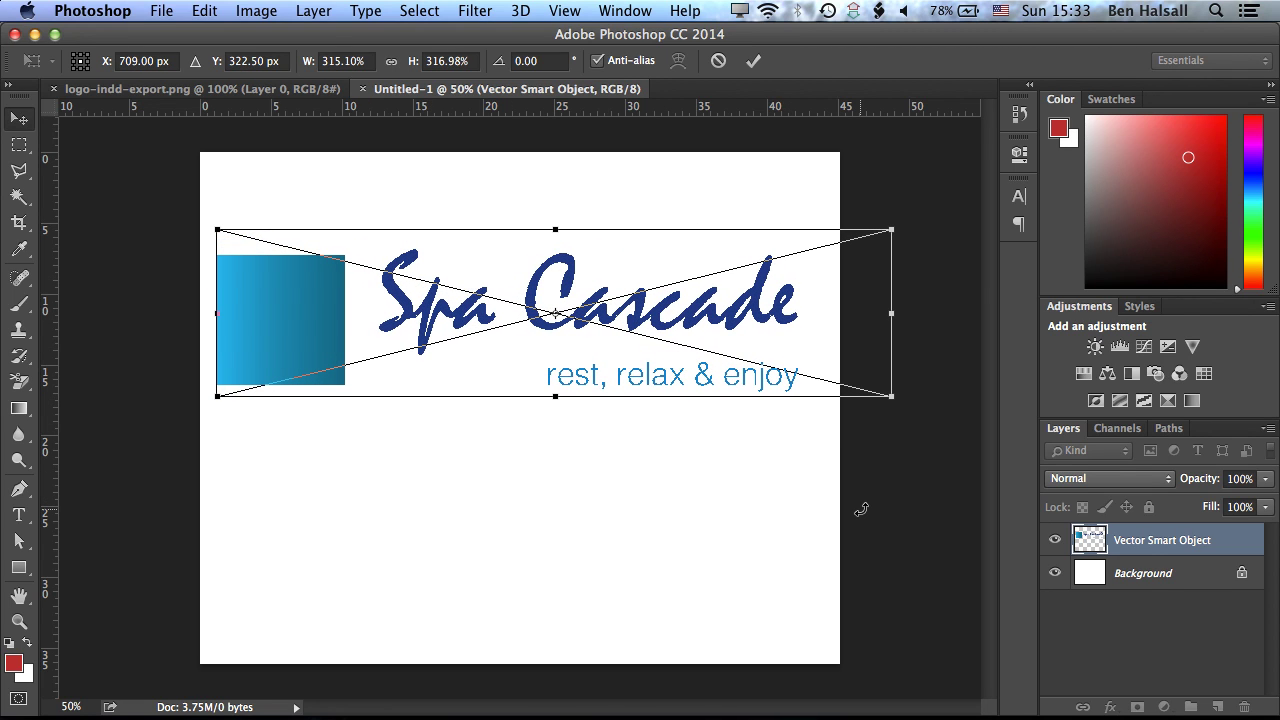
key(Return)
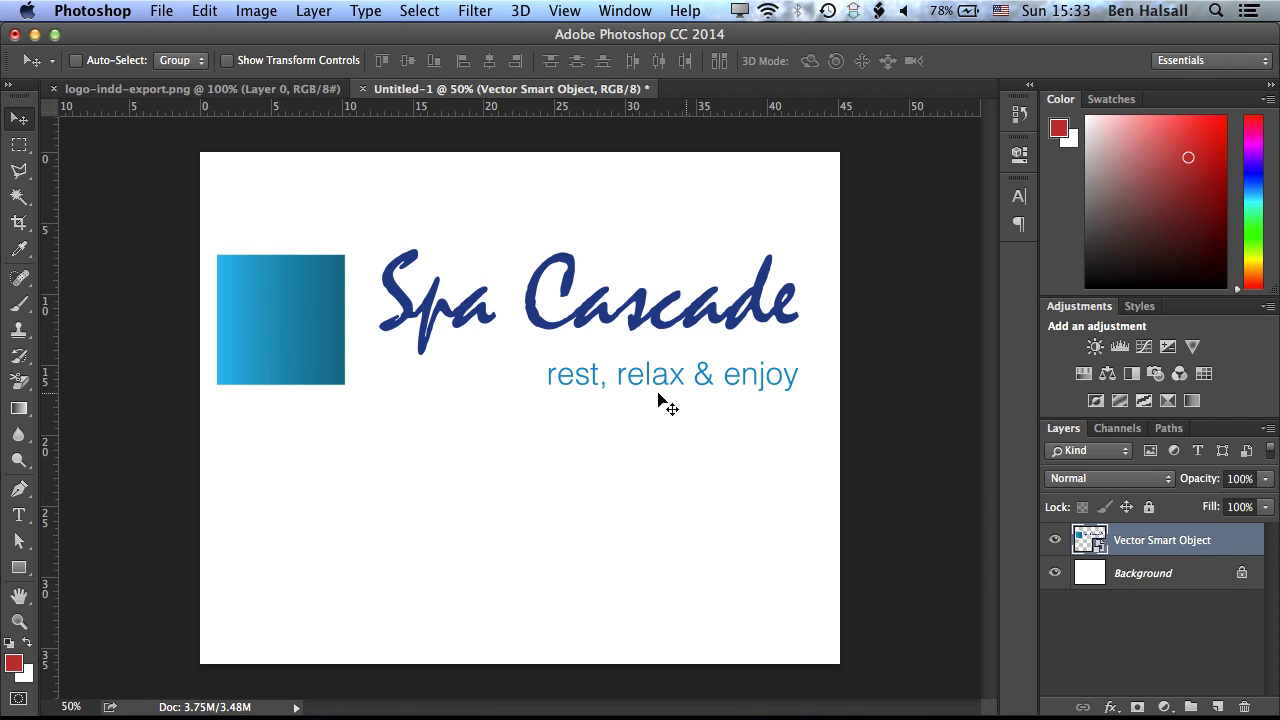
Inspect the pasted logo at 100% and then fit the document on screen.
key(super)
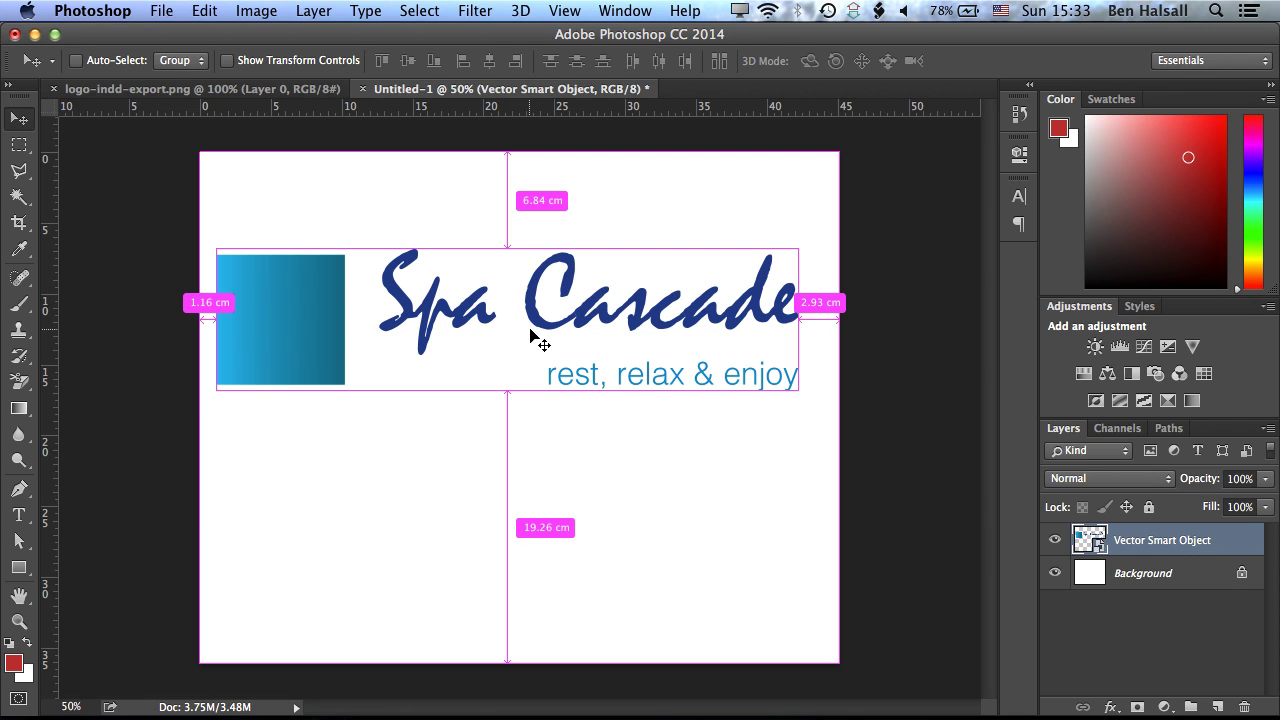
key(super+1)
scroll(560, 335, up, 5)
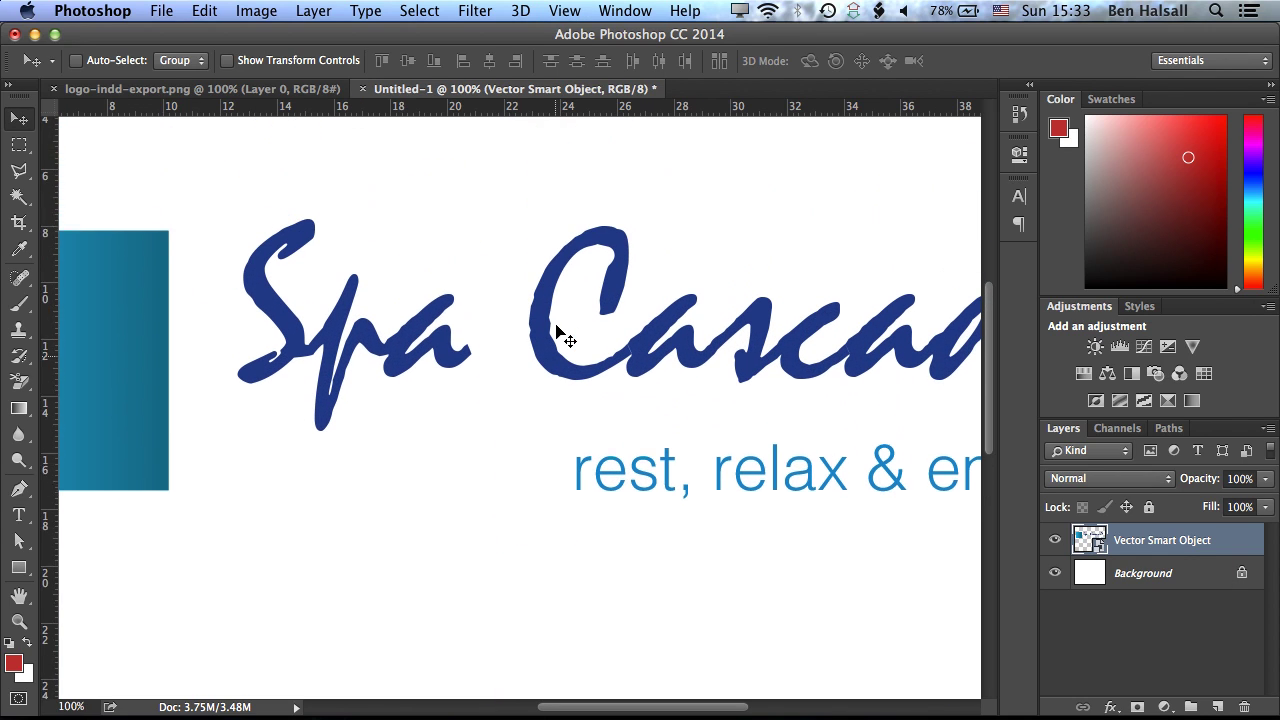
scroll(560, 335, left, 5)
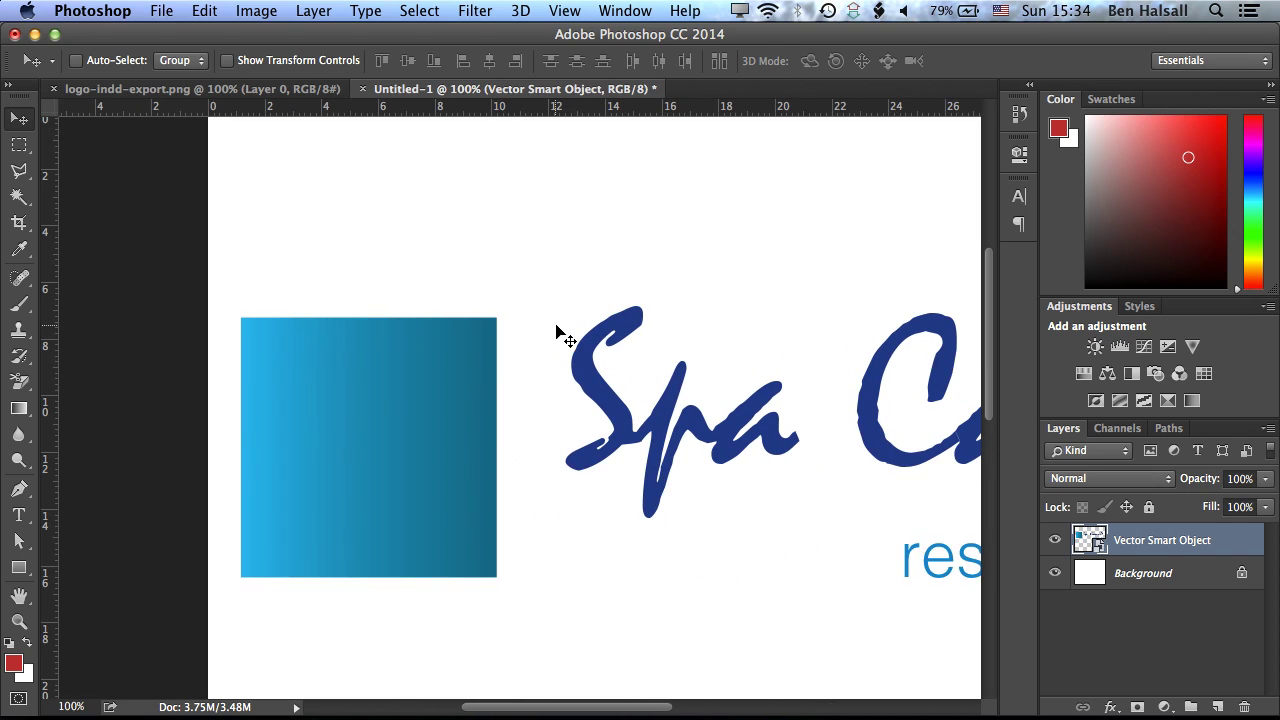
scroll(560, 335, right, 6)
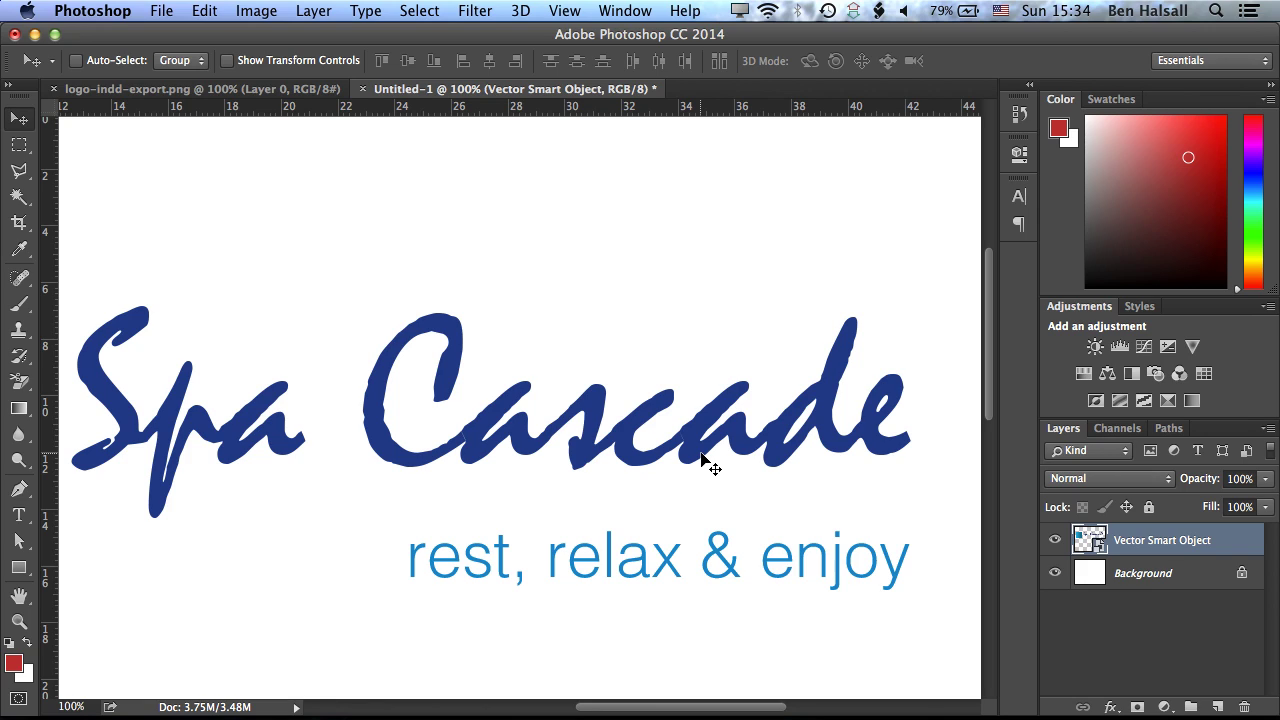
key(super+0)
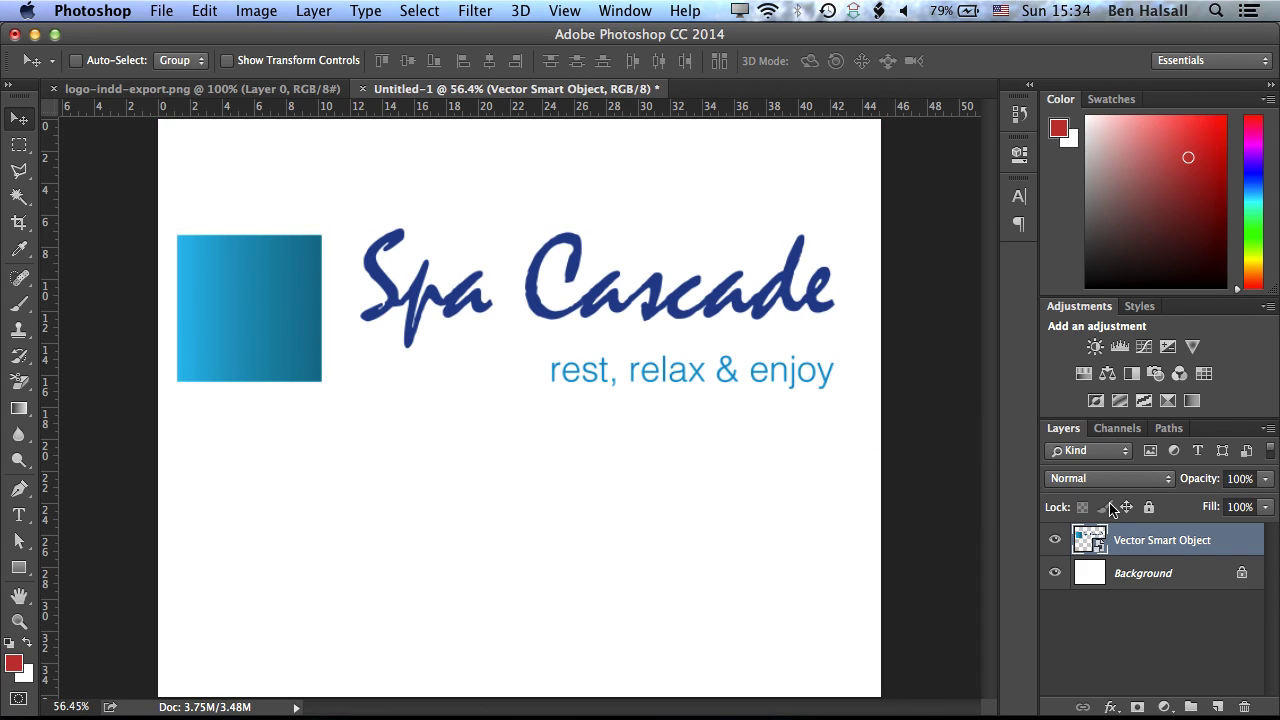
Duplicate the Vector Smart Object layer and scale the copy proportionally to 1000%.
drag(1140, 541, 1219, 705)
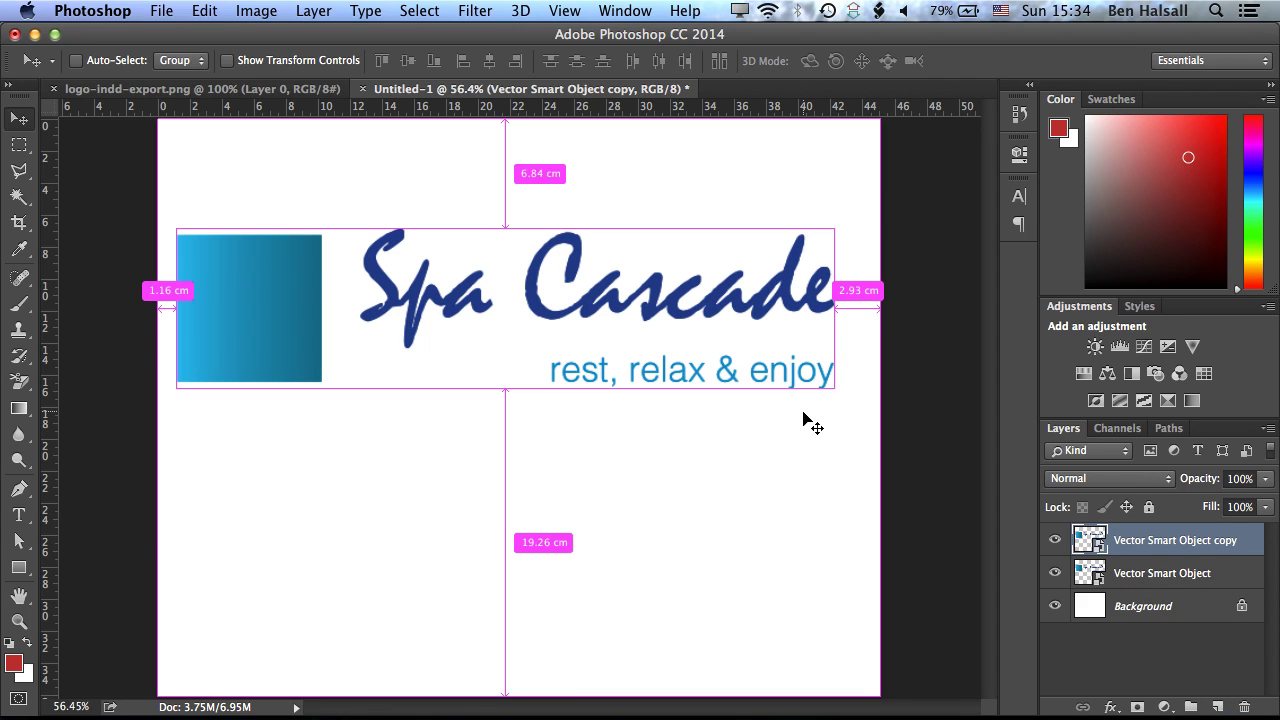
key(super+t)
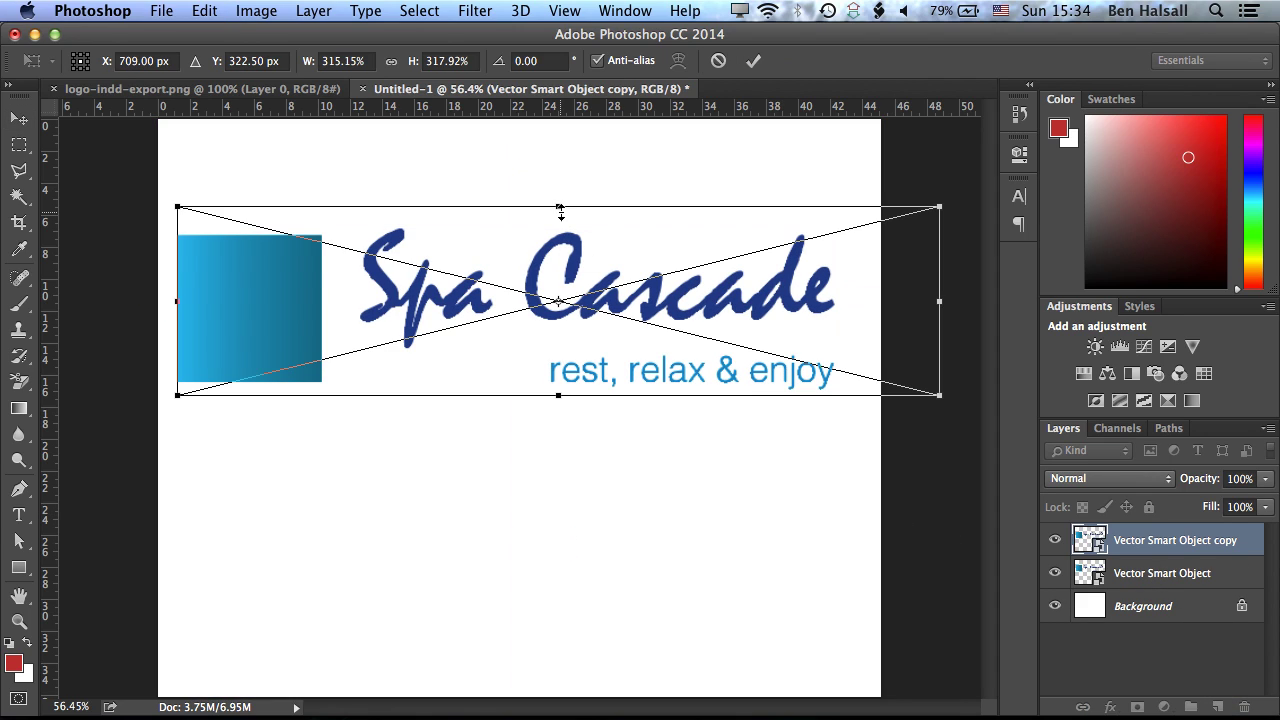
click(391, 62)
click(369, 62)
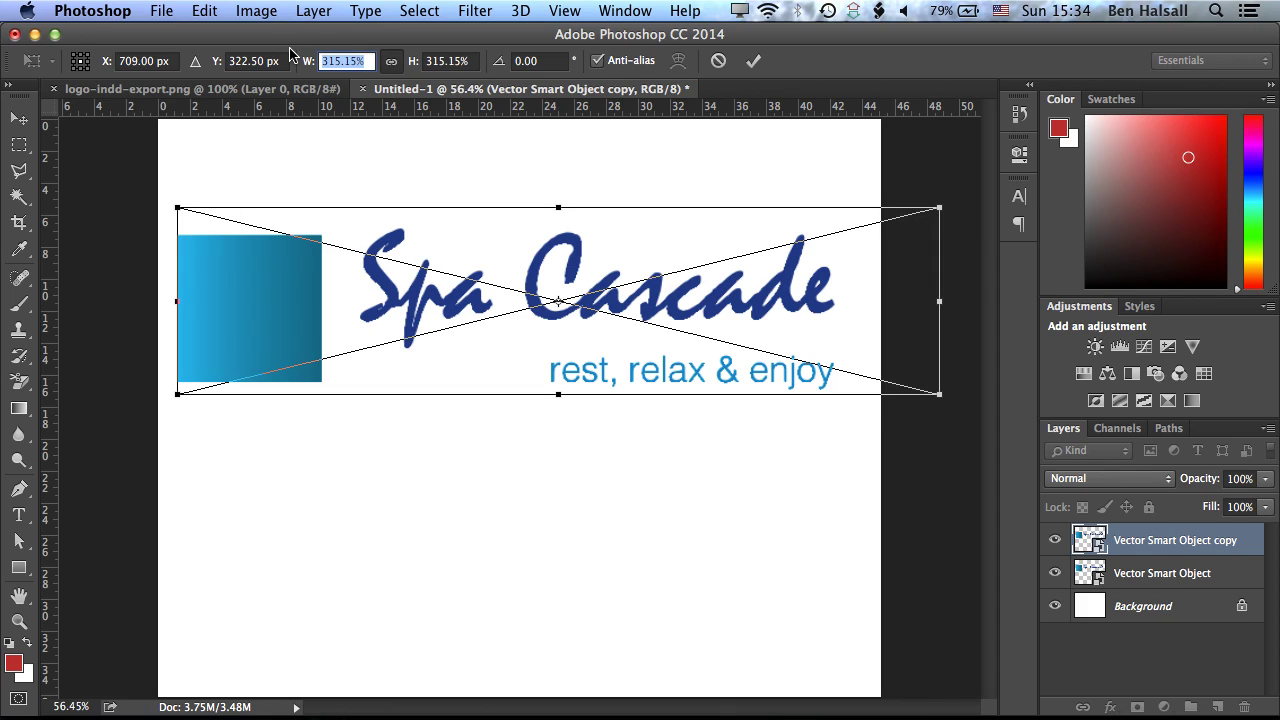
text(1000)
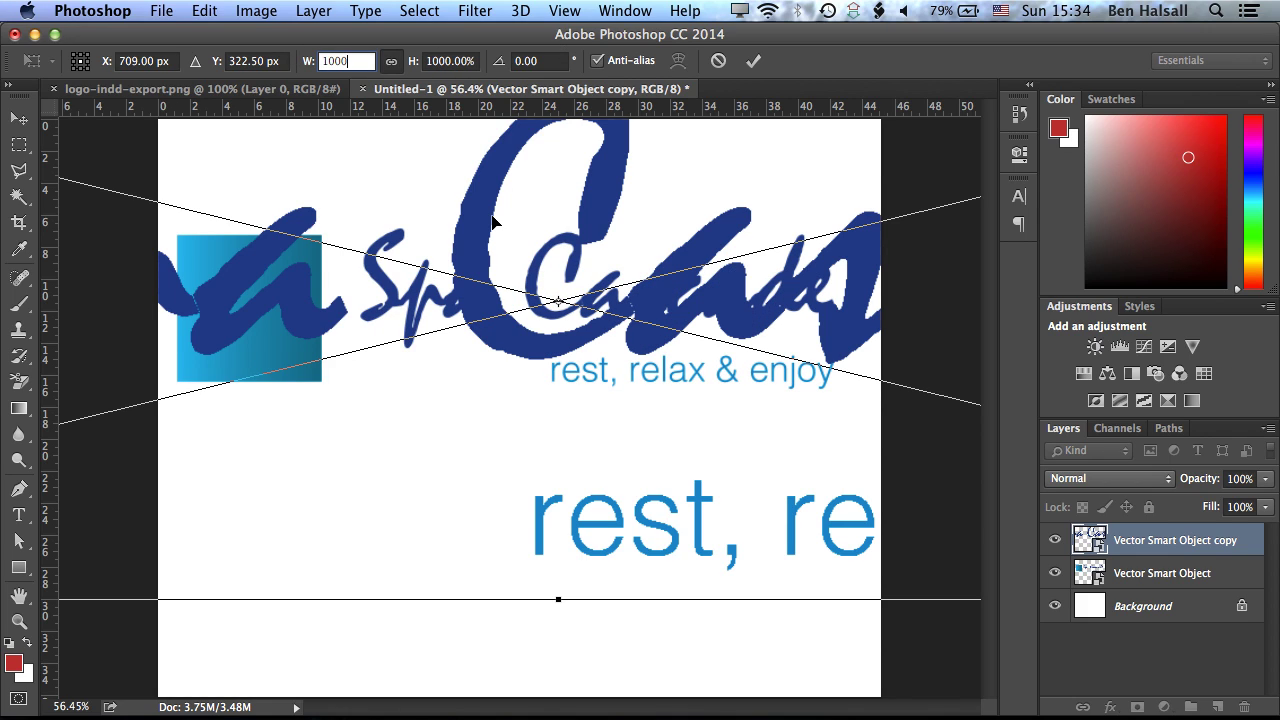
key(Return)
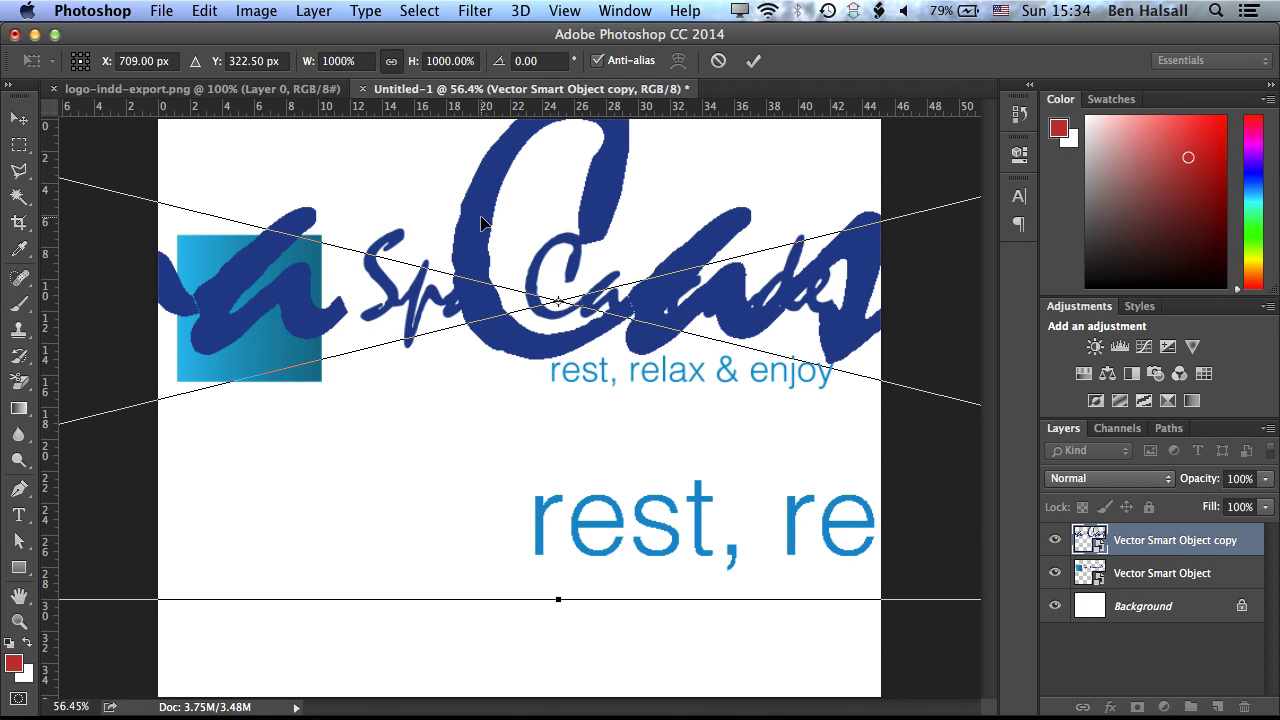
click(19, 119)
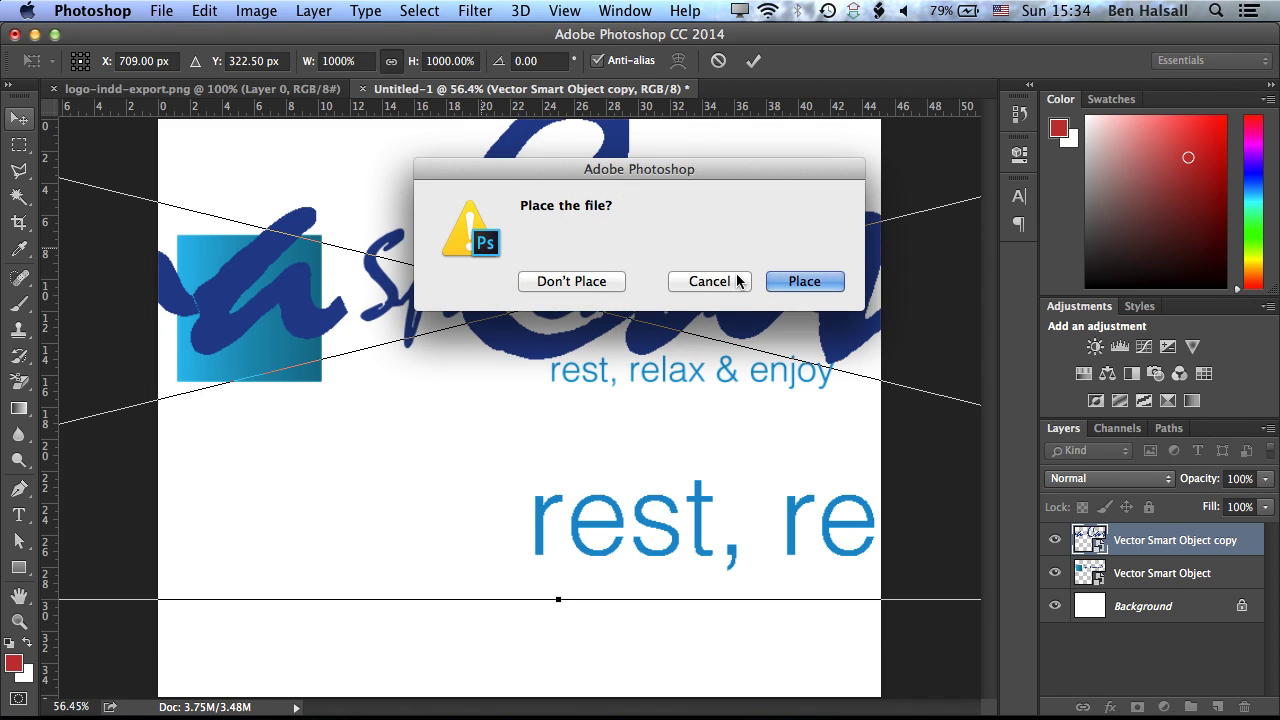
click(804, 281)
Move the enlarged copy down and view its script lettering at 100%.
drag(490, 228, 491, 491)
key(super+1)
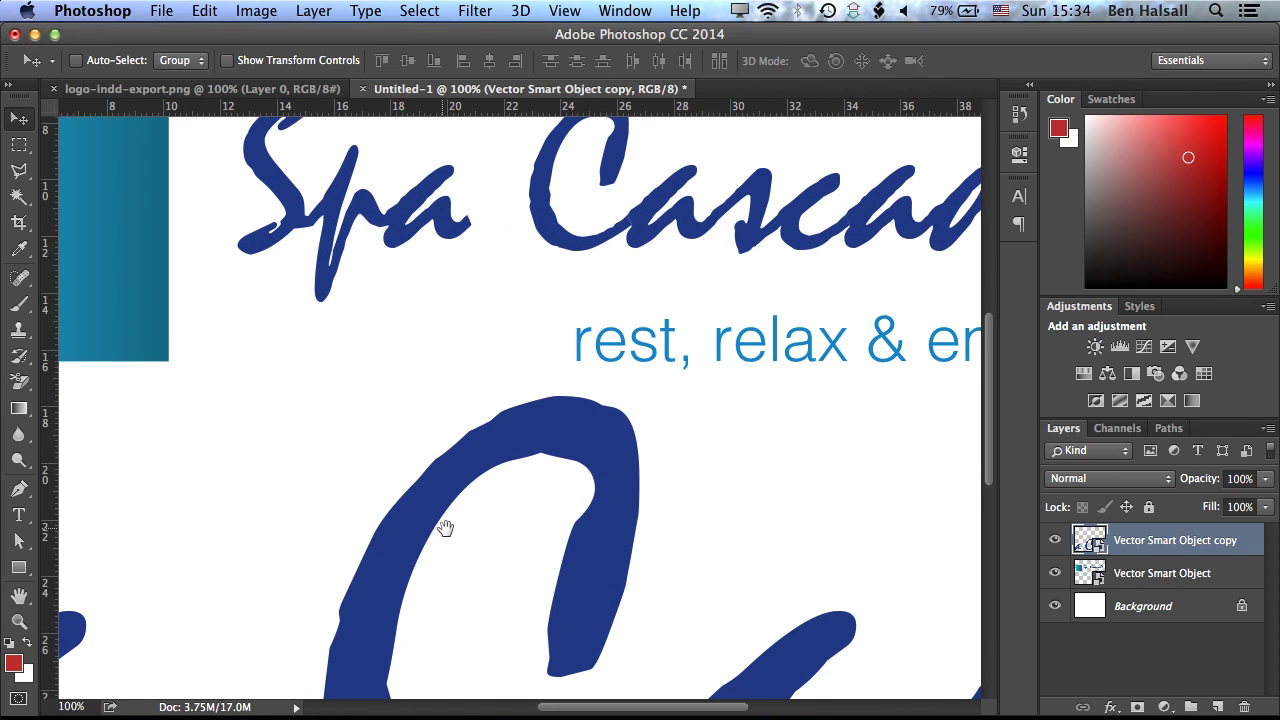
drag(445, 528, 466, 317)
drag(349, 486, 574, 460)
drag(837, 460, 603, 454)
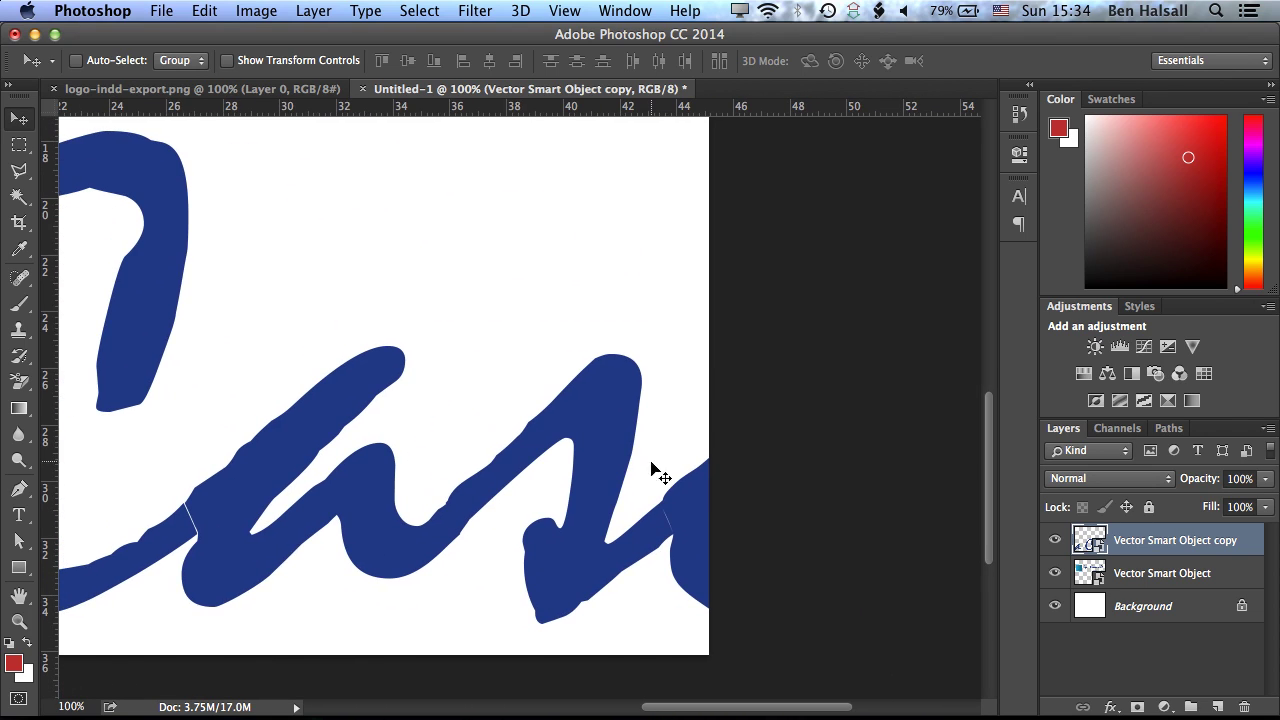
Reposition the enlarged copy left and up to reveal the tagline, then fit the canvas.
drag(686, 536, 380, 529)
drag(571, 531, 314, 257)
drag(380, 487, 380, 337)
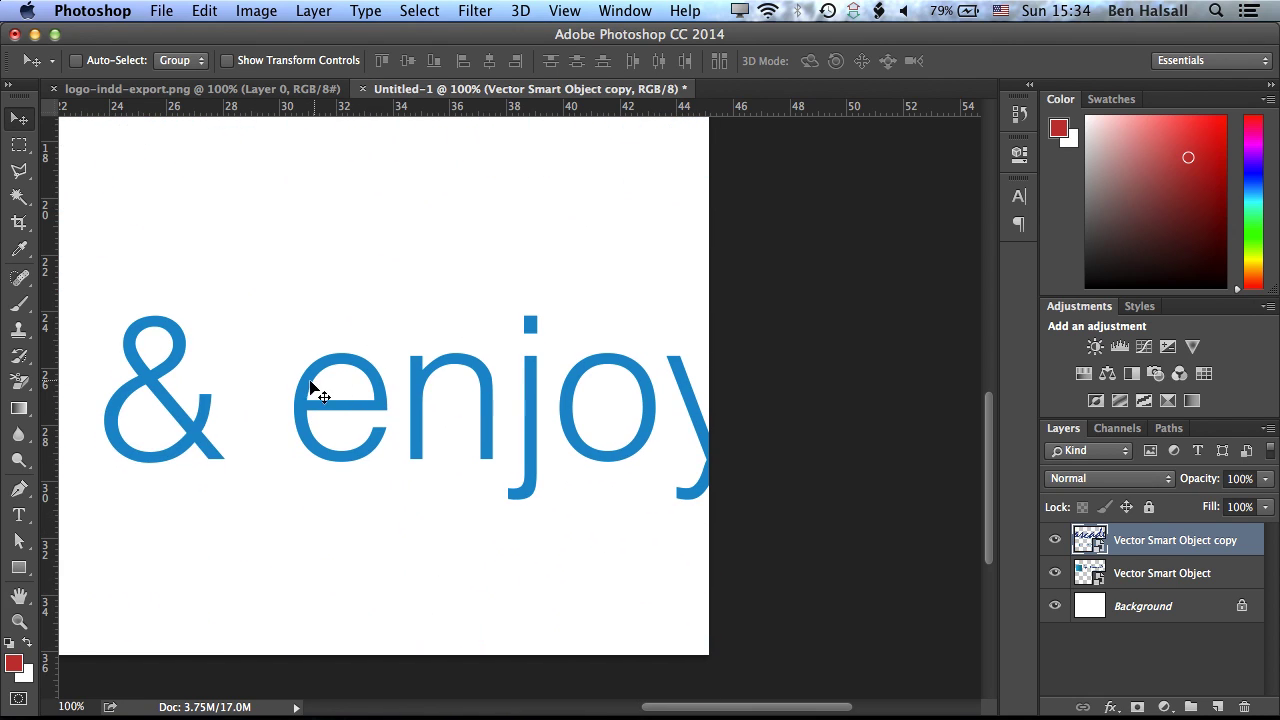
drag(310, 387, 400, 385)
drag(246, 391, 632, 389)
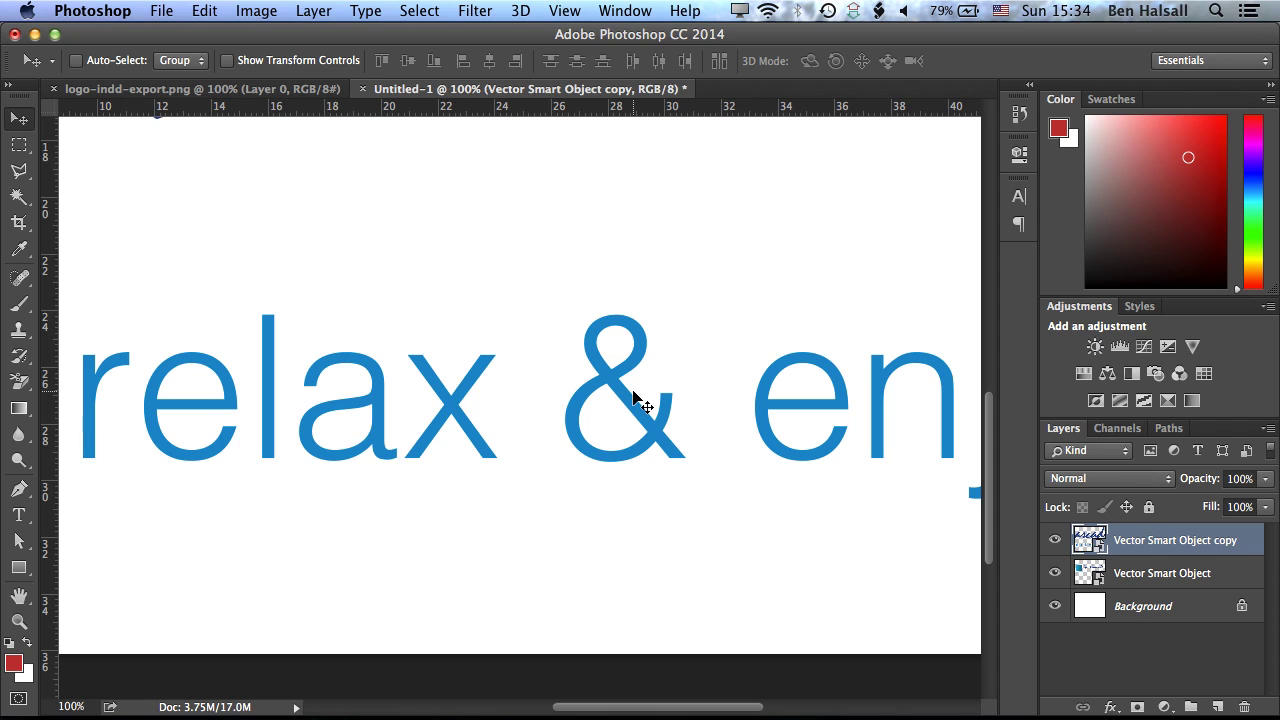
key(super+0)
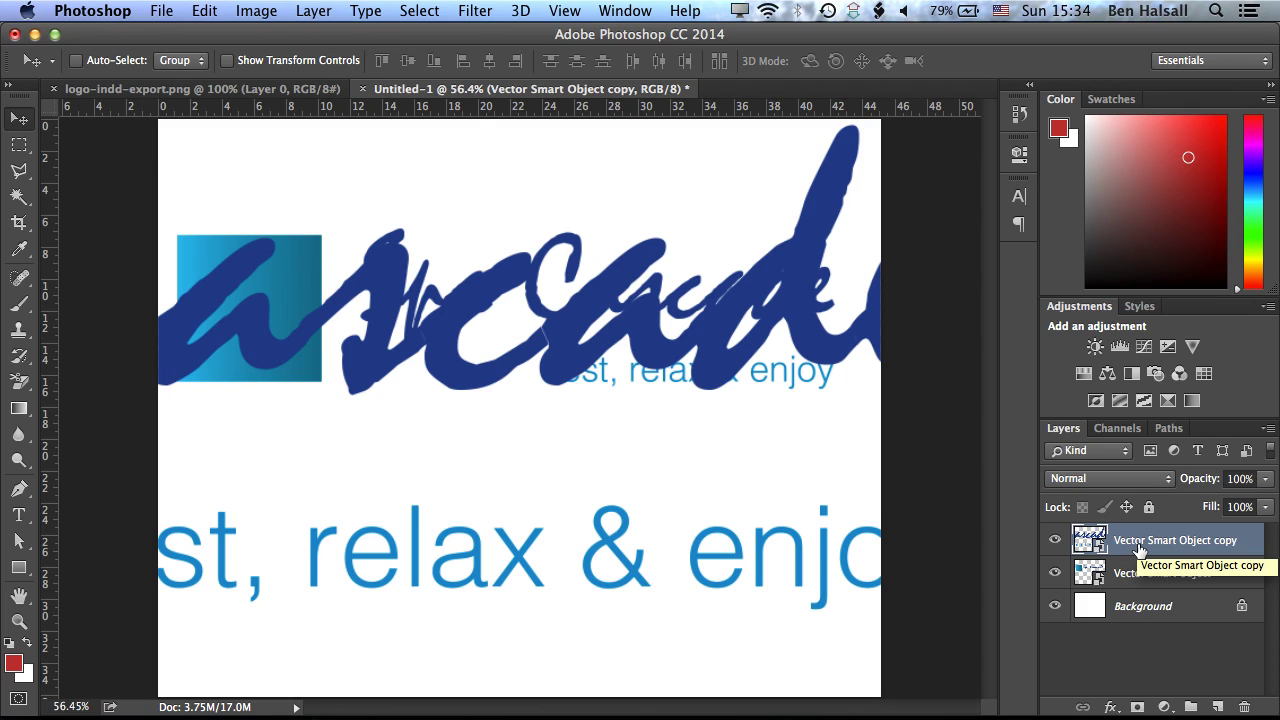
Delete the enlarged copy and white Background layers, then crop tightly around the logo.
drag(1138, 549, 1244, 707)
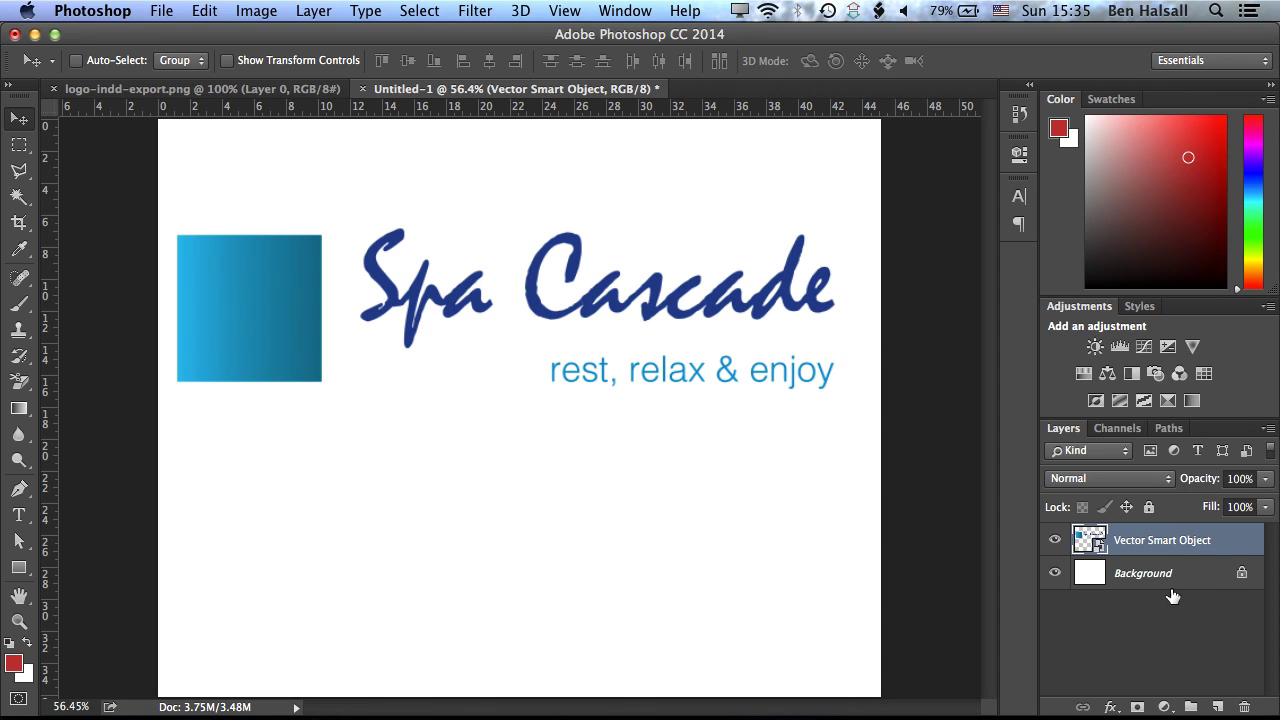
drag(1158, 578, 1244, 707)
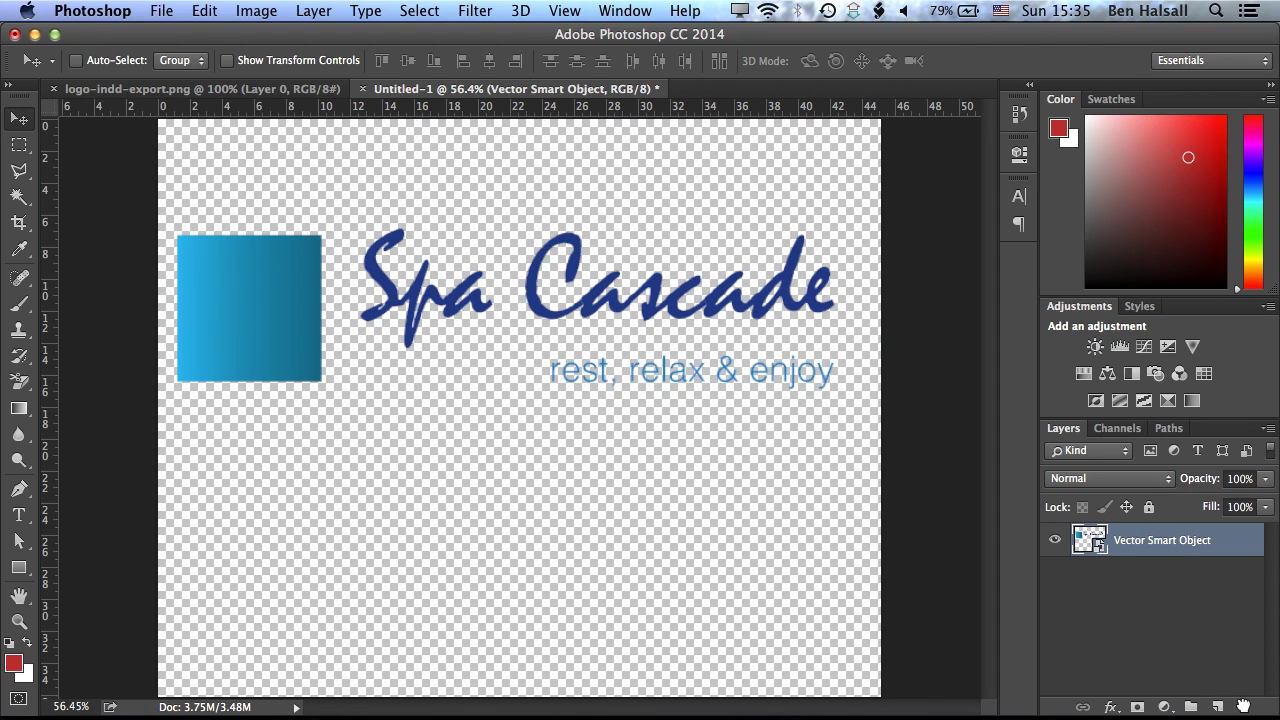
click(19, 222)
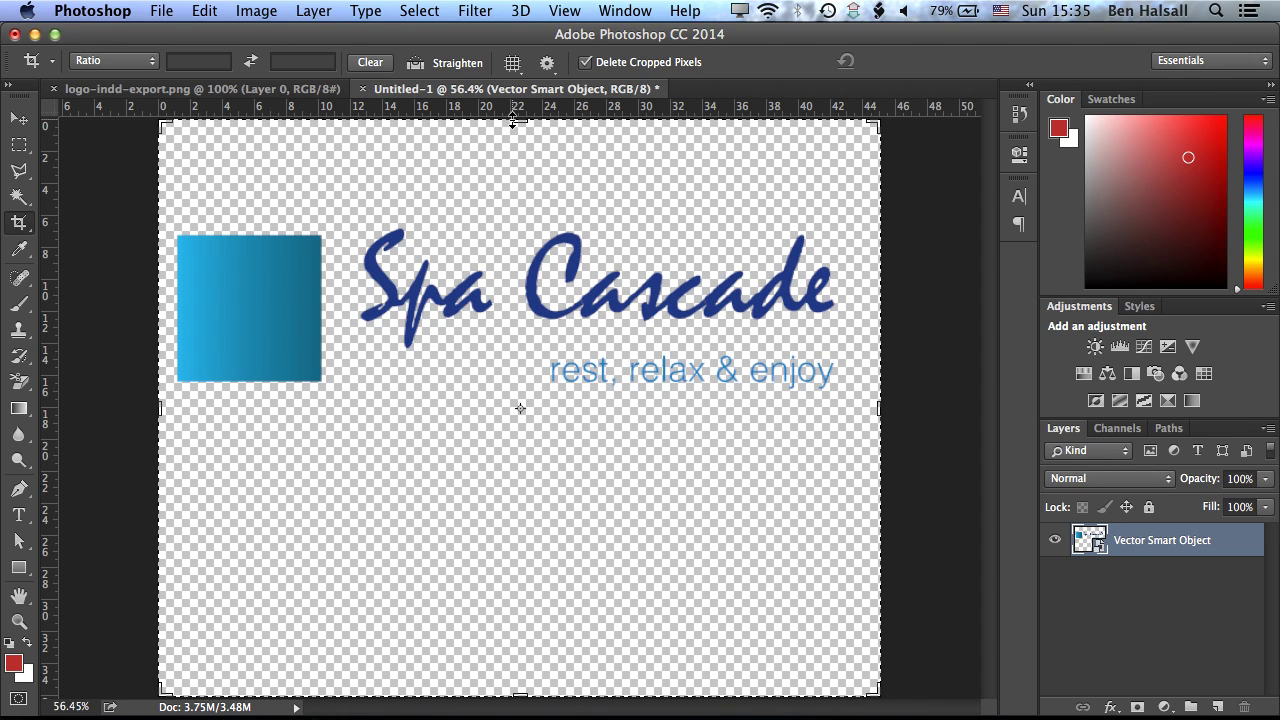
drag(519, 121, 514, 160)
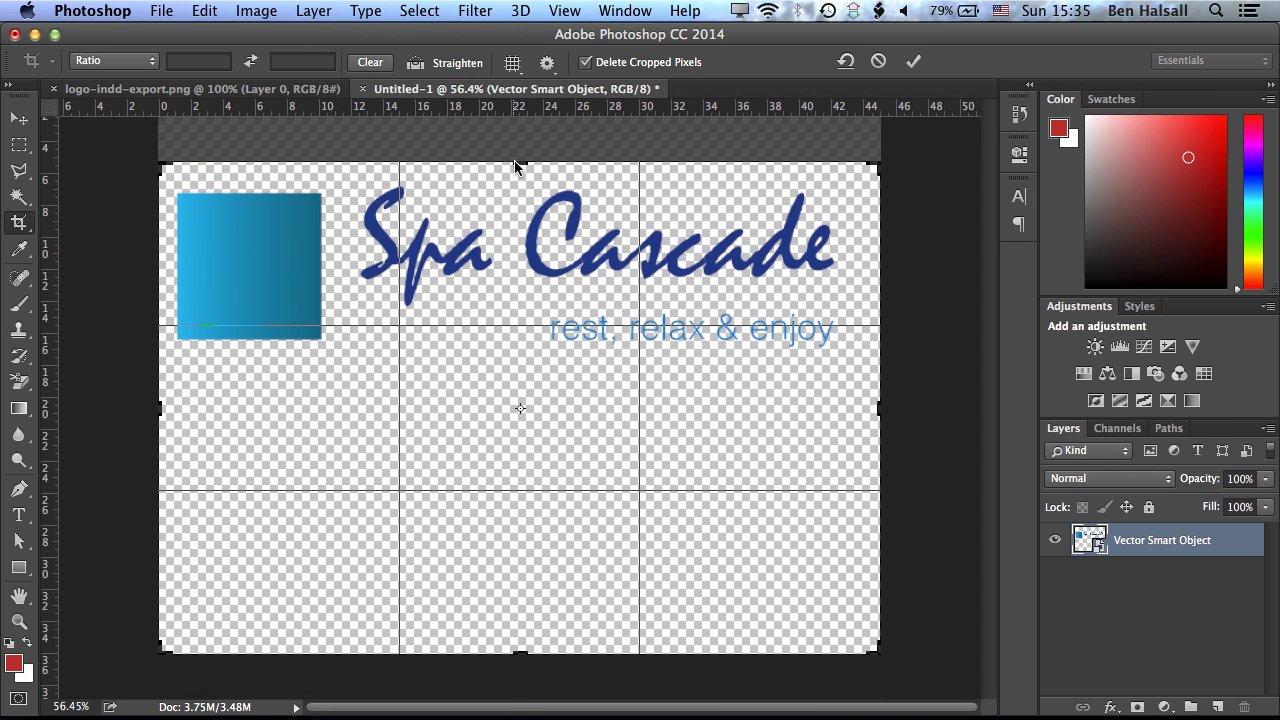
drag(523, 653, 524, 510)
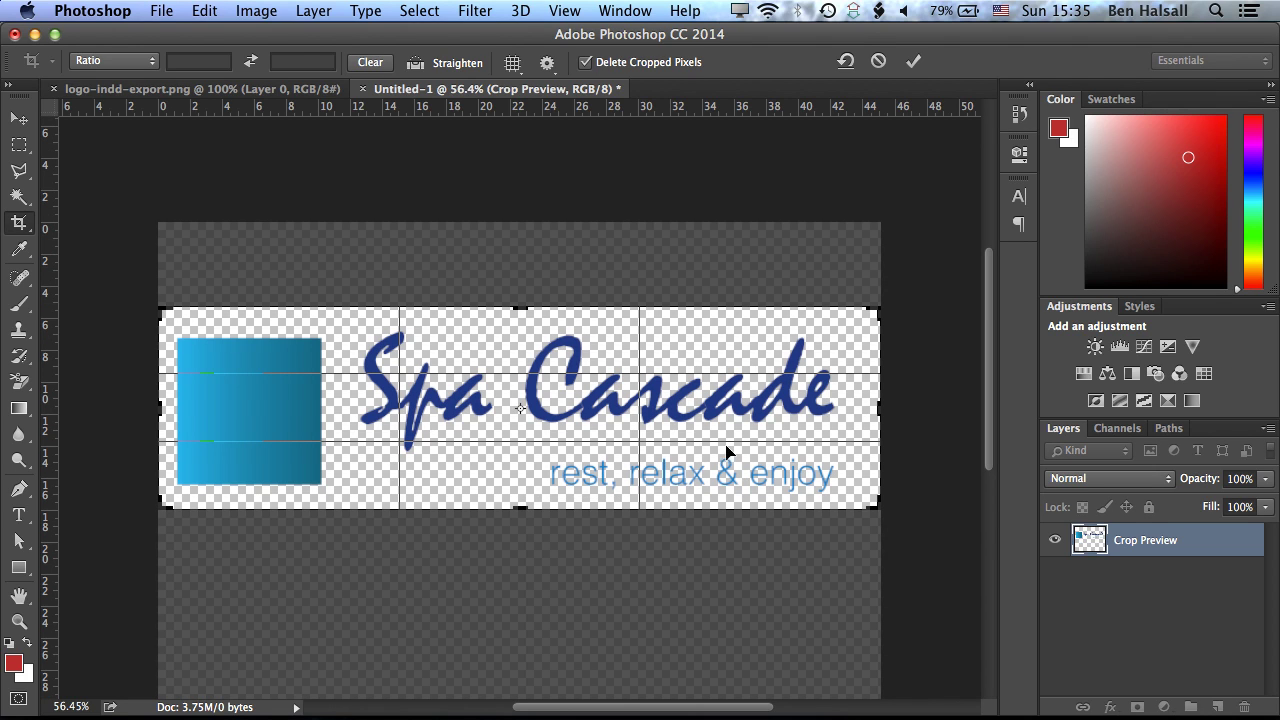
drag(876, 408, 866, 408)
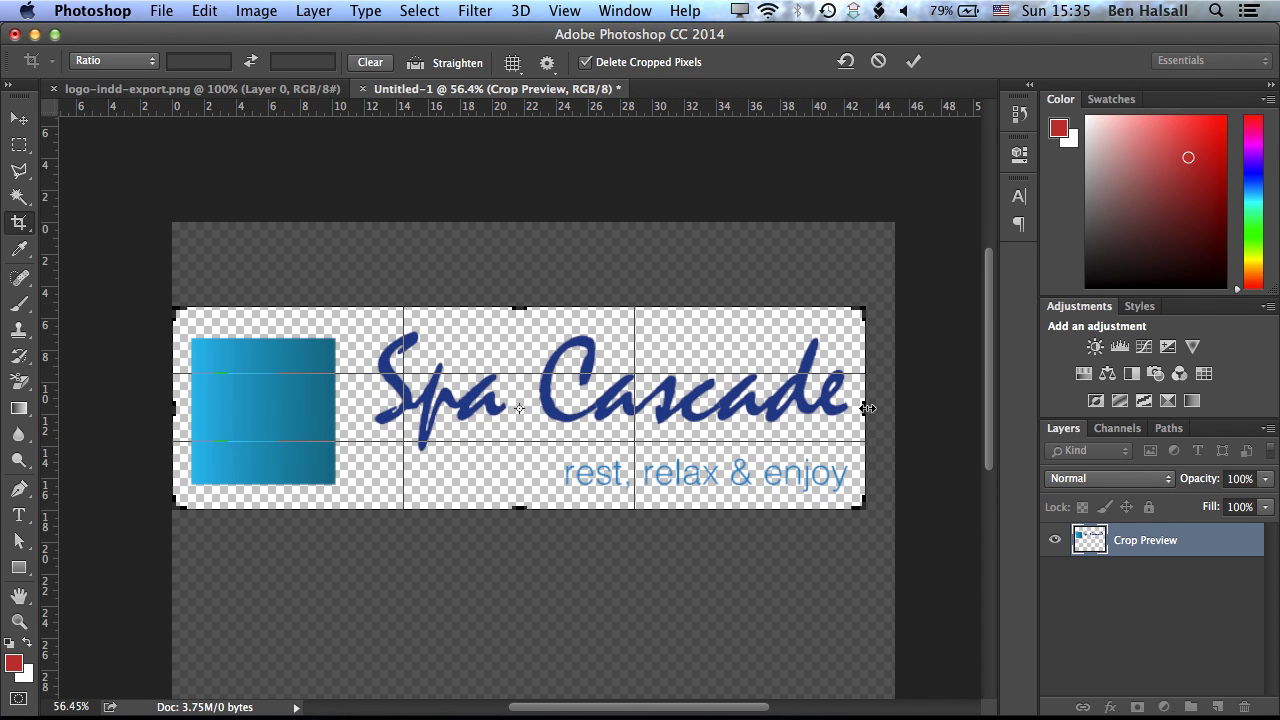
key(Return)
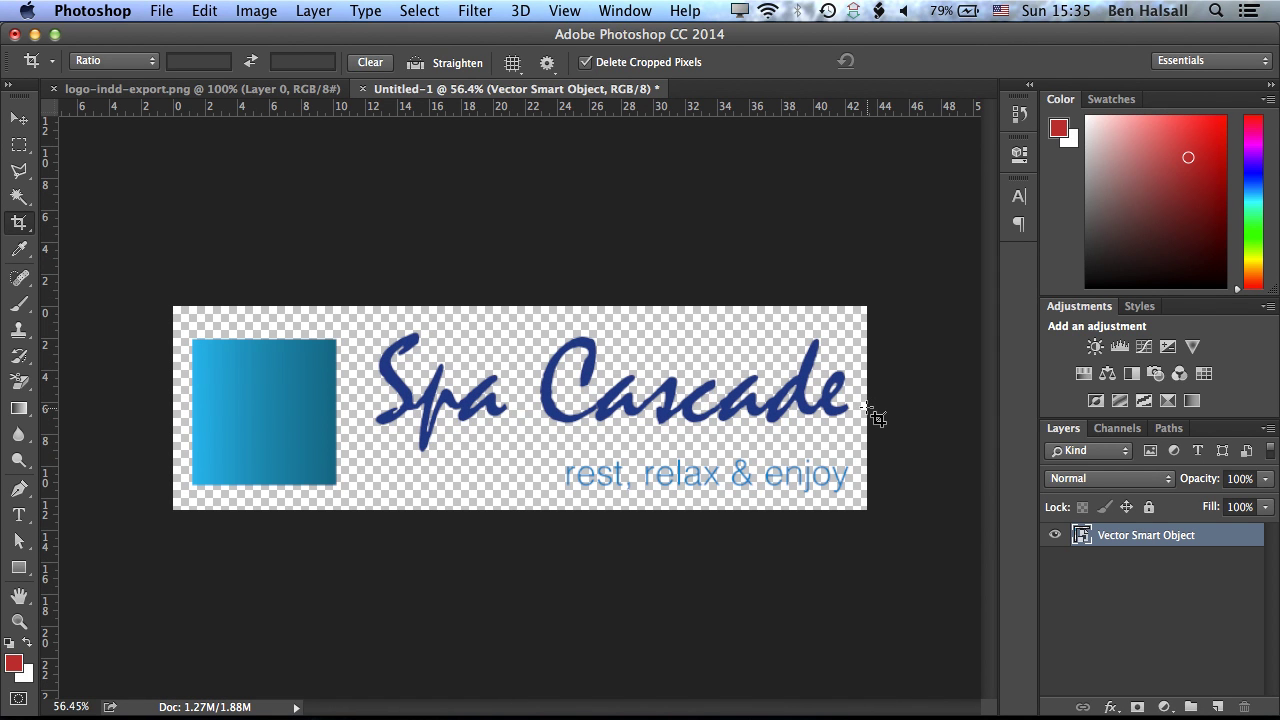
Open Save for Web and choose the PNG-24 preset for transparency.
click(160, 10)
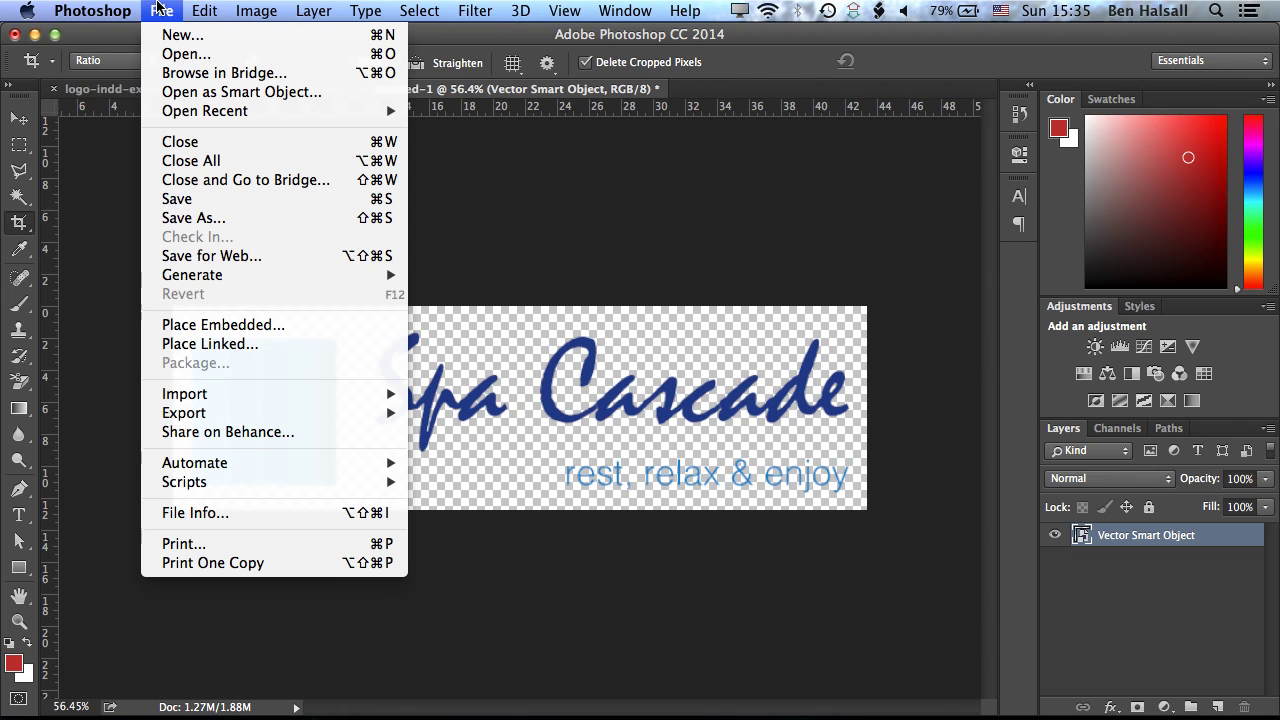
click(242, 262)
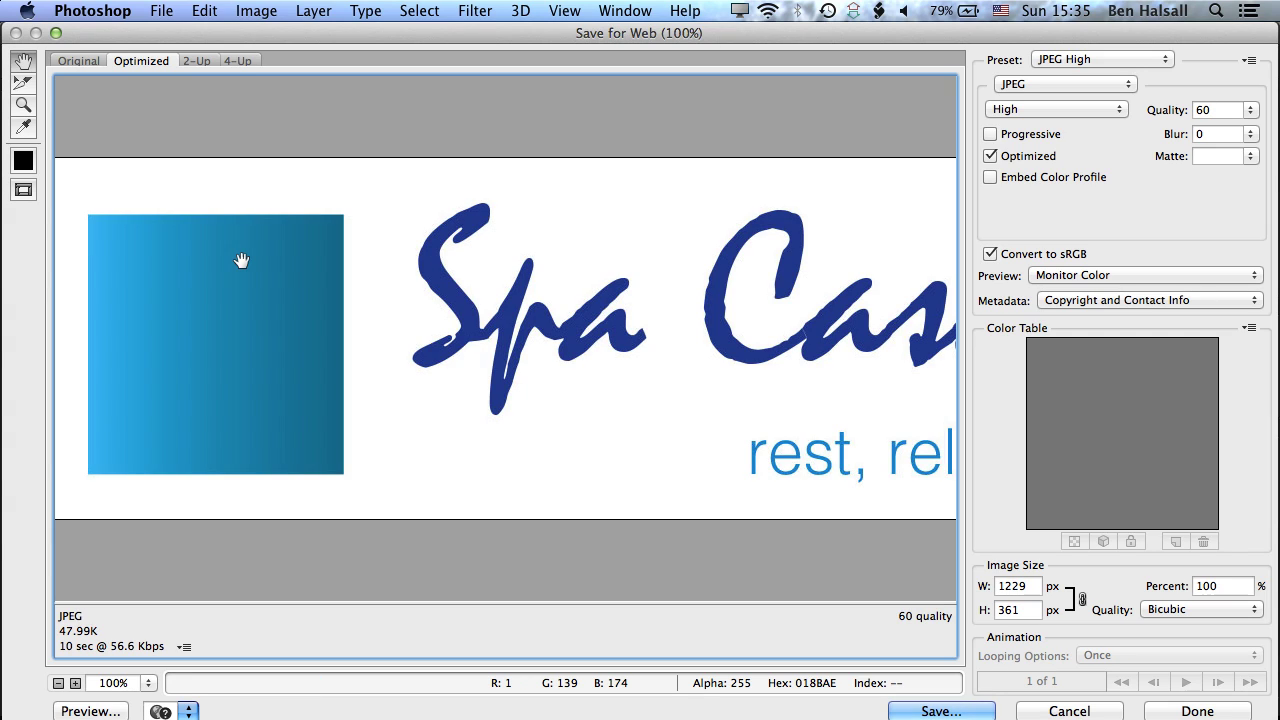
click(1067, 60)
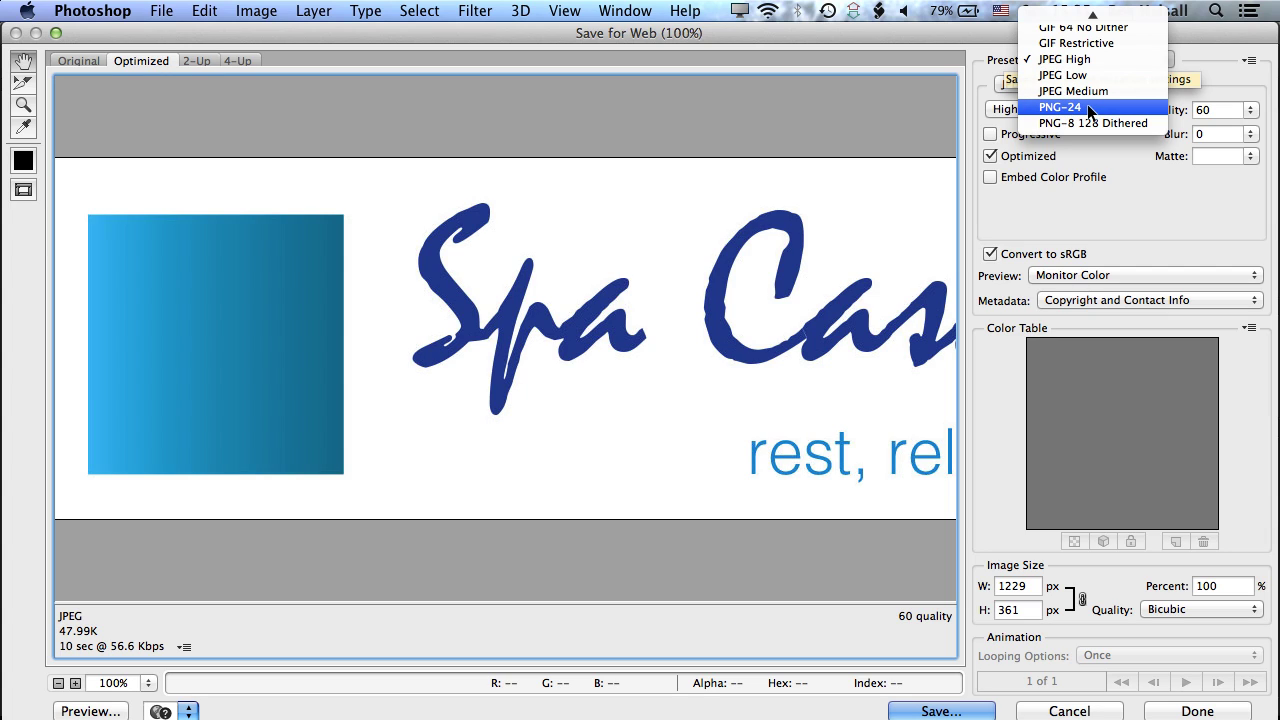
click(1087, 105)
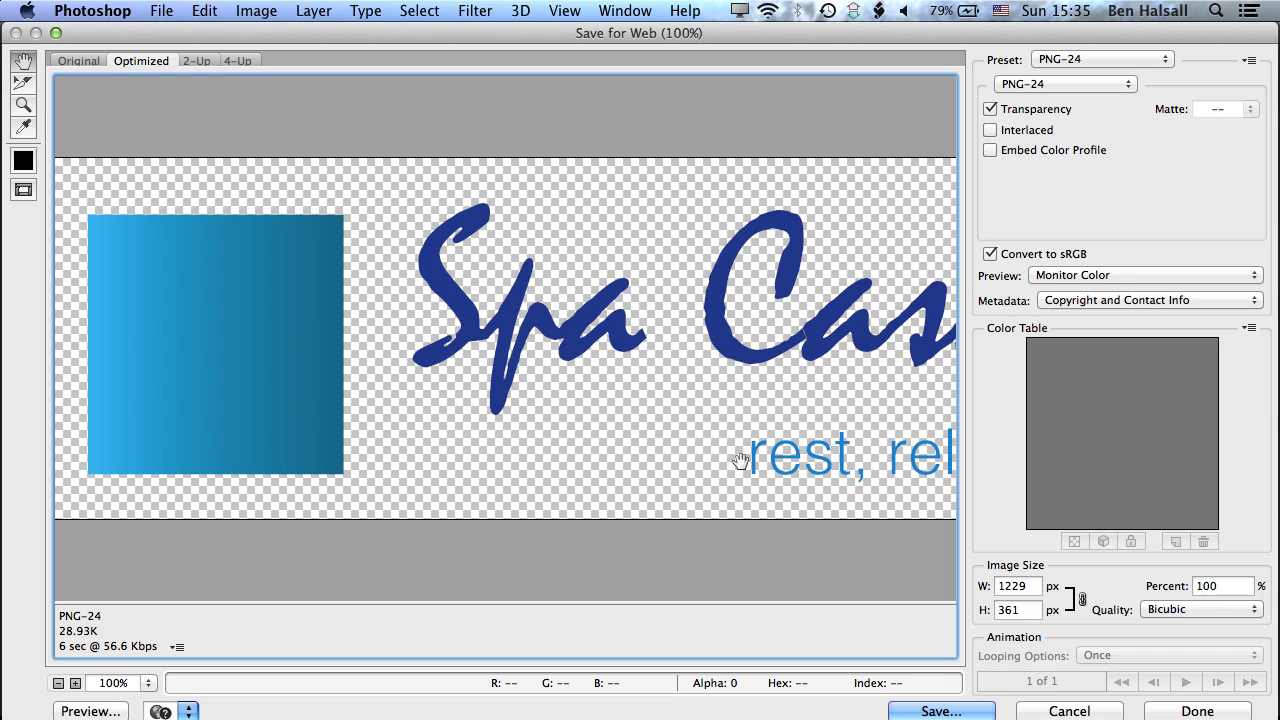
Save the export to the Desktop as logo-photoshop-export.png.
click(923, 710)
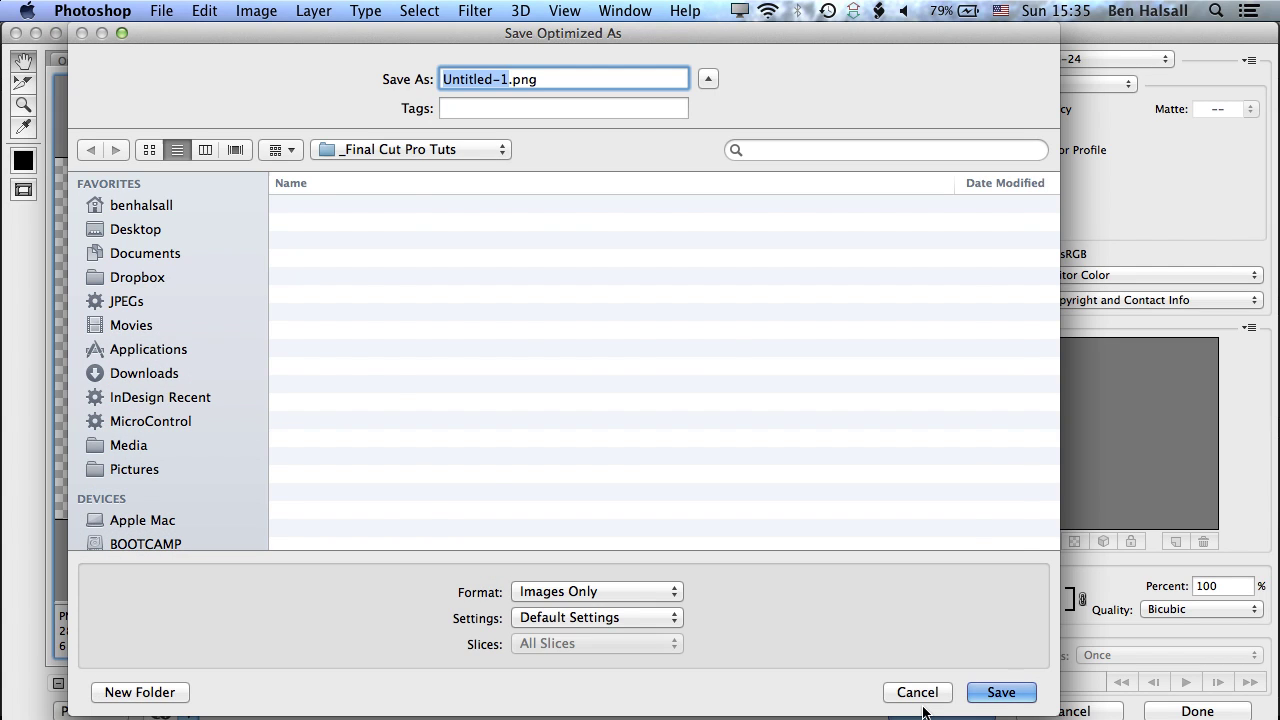
key(super+shift+d)
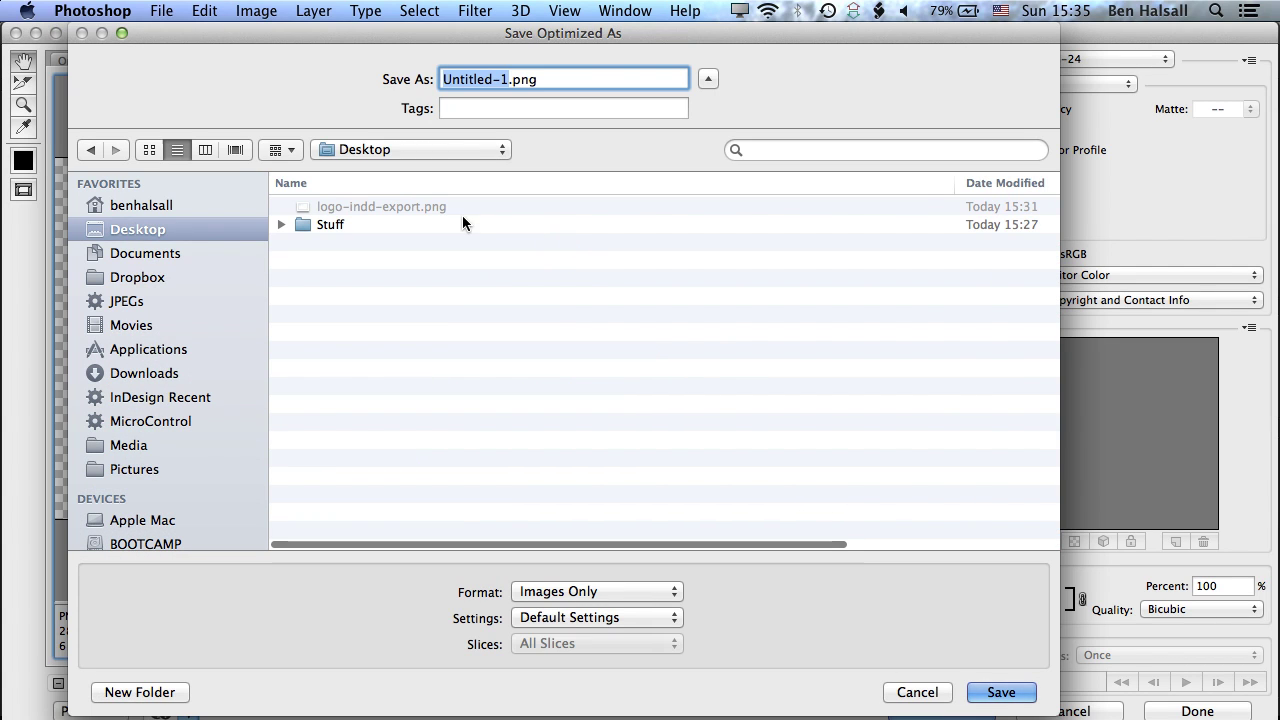
click(408, 208)
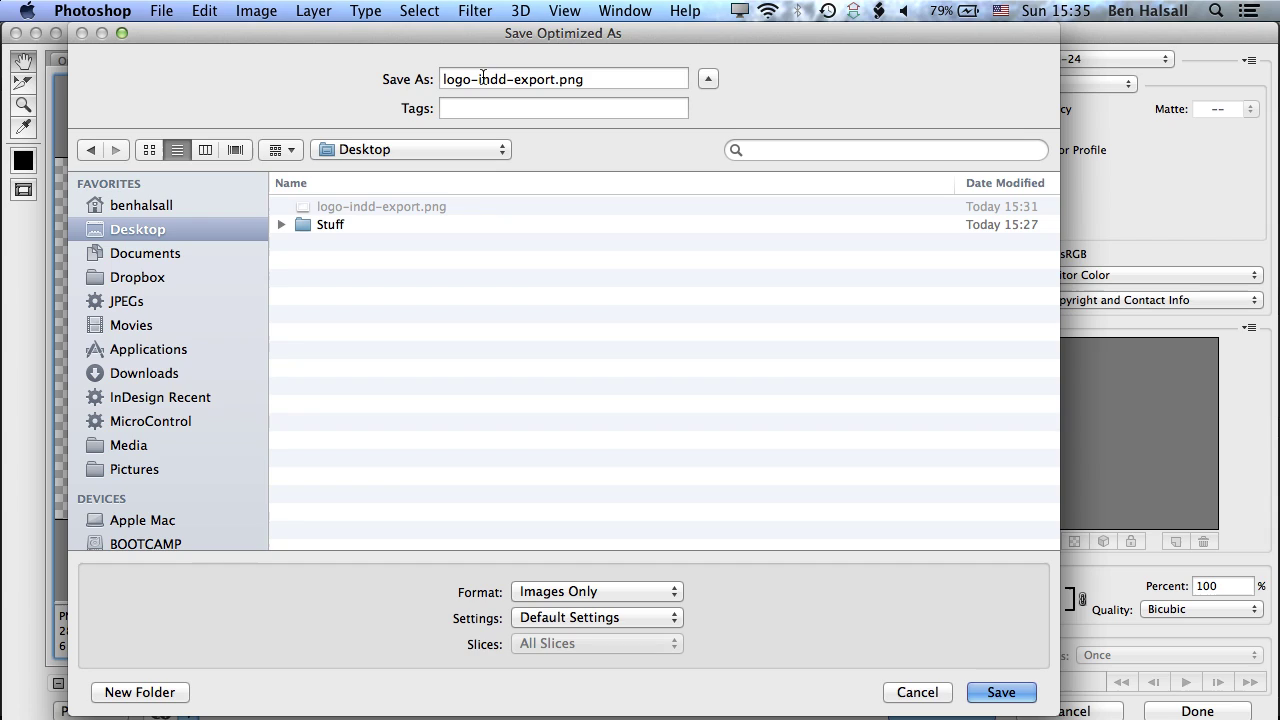
double_click(483, 78)
text(photo)
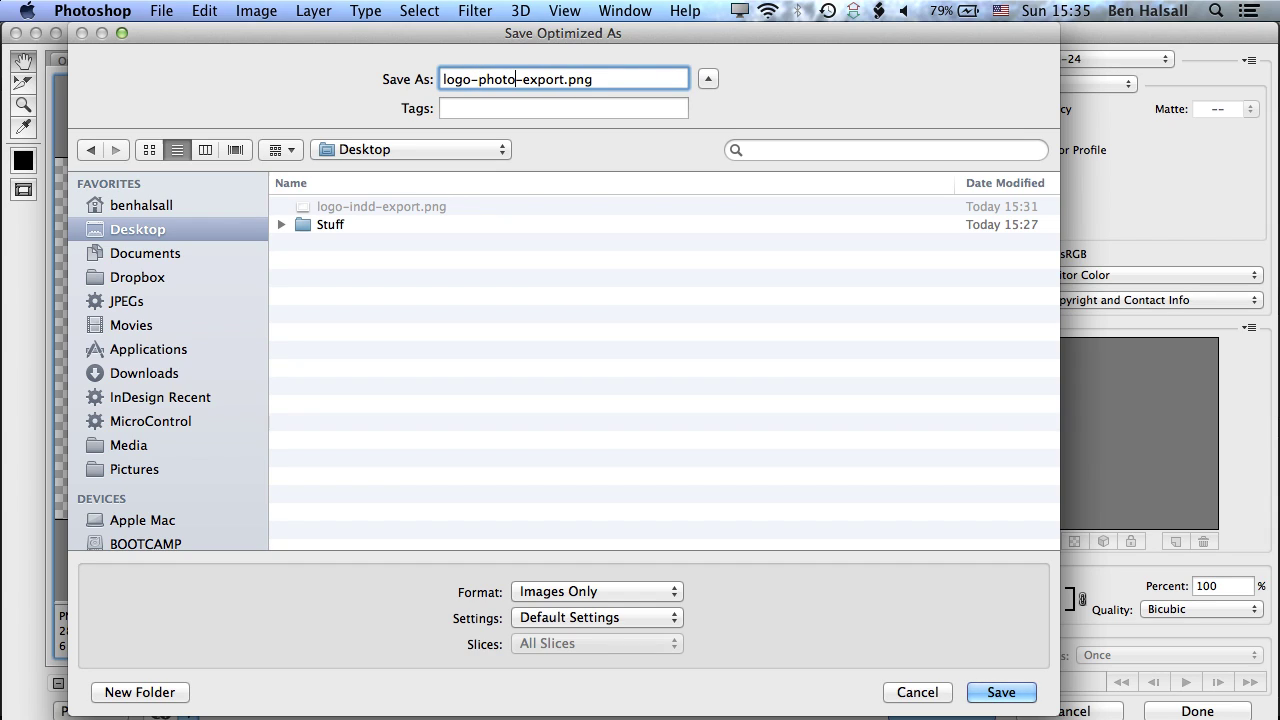
text(shop)
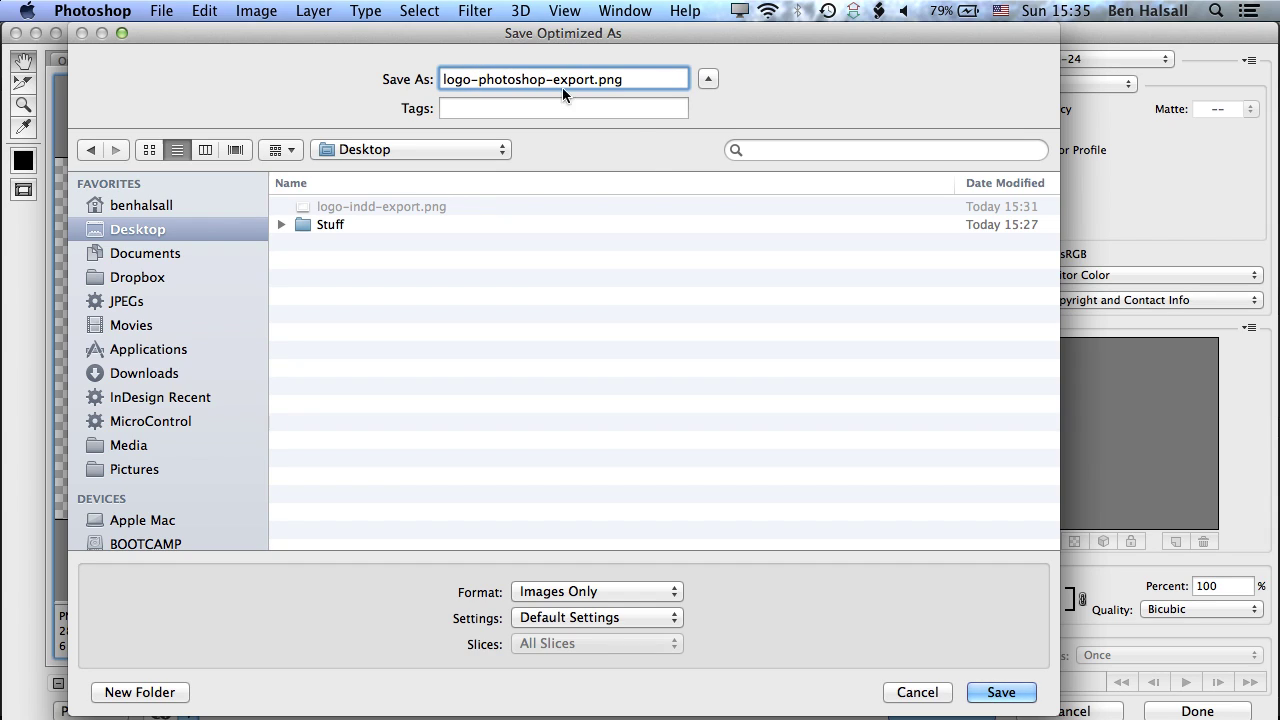
click(1001, 692)
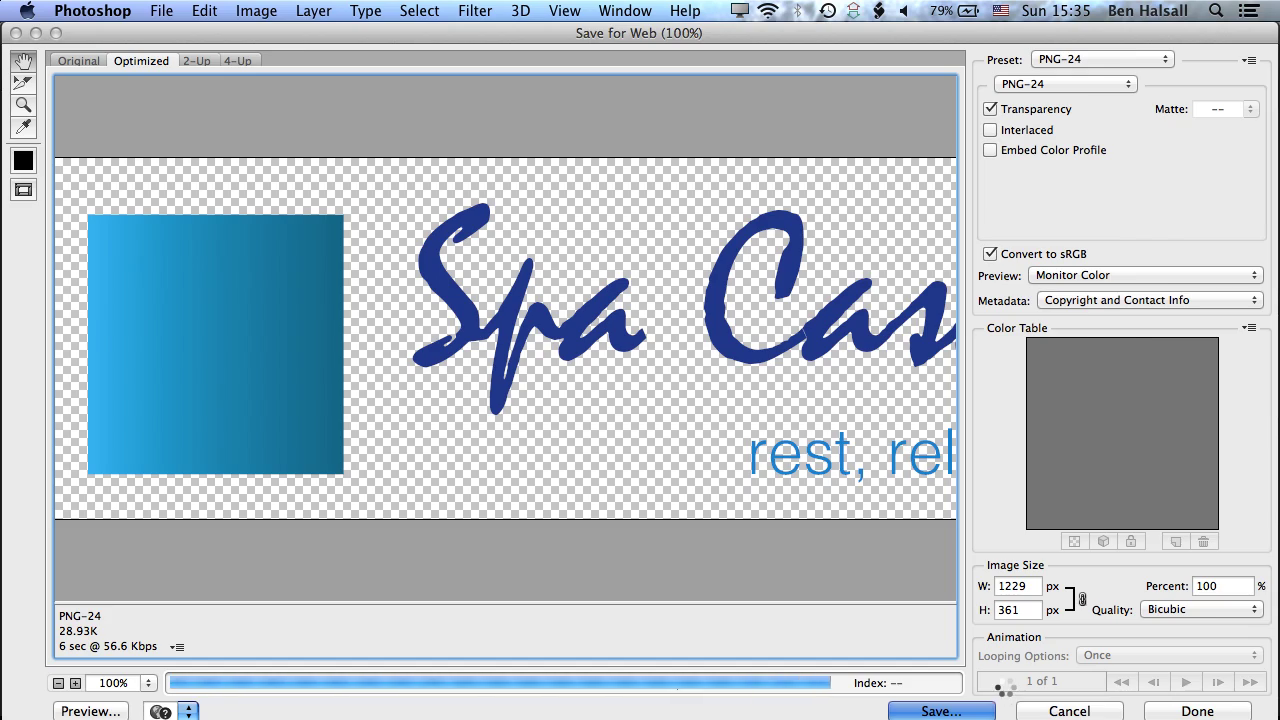